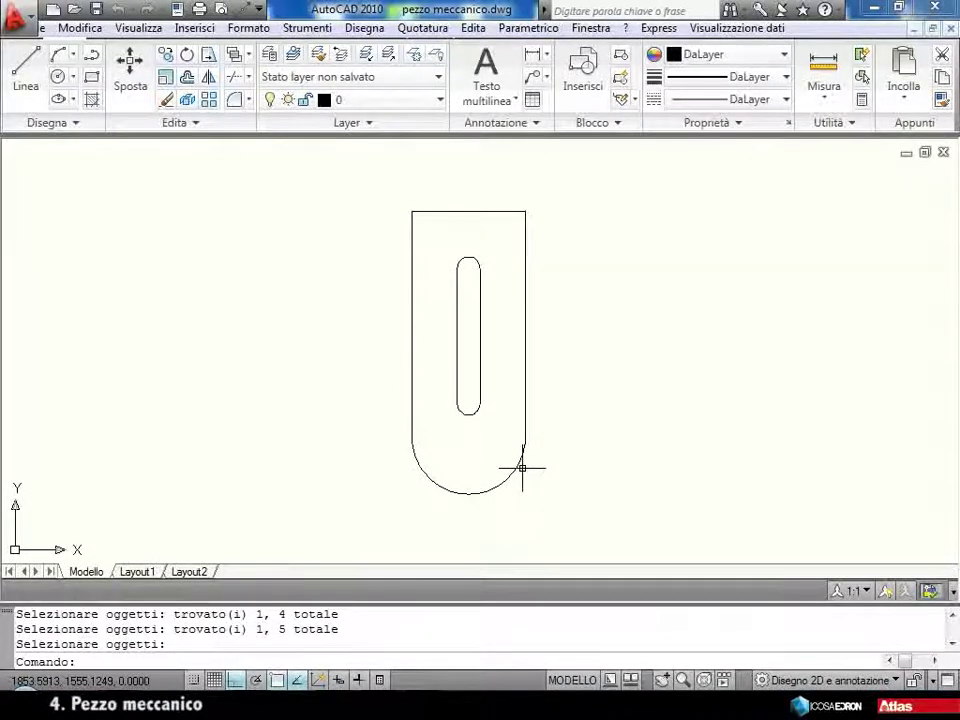
# Switch AutoCAD to the Modellazione 3D workspace
pyautogui.click(778, 679)
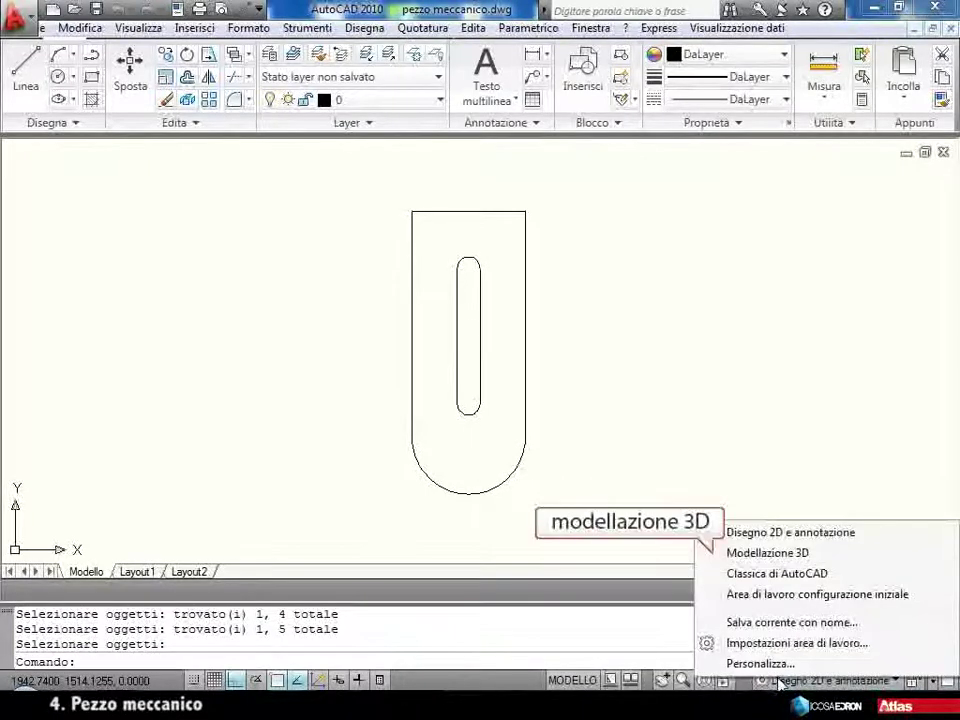
pyautogui.click(780, 553)
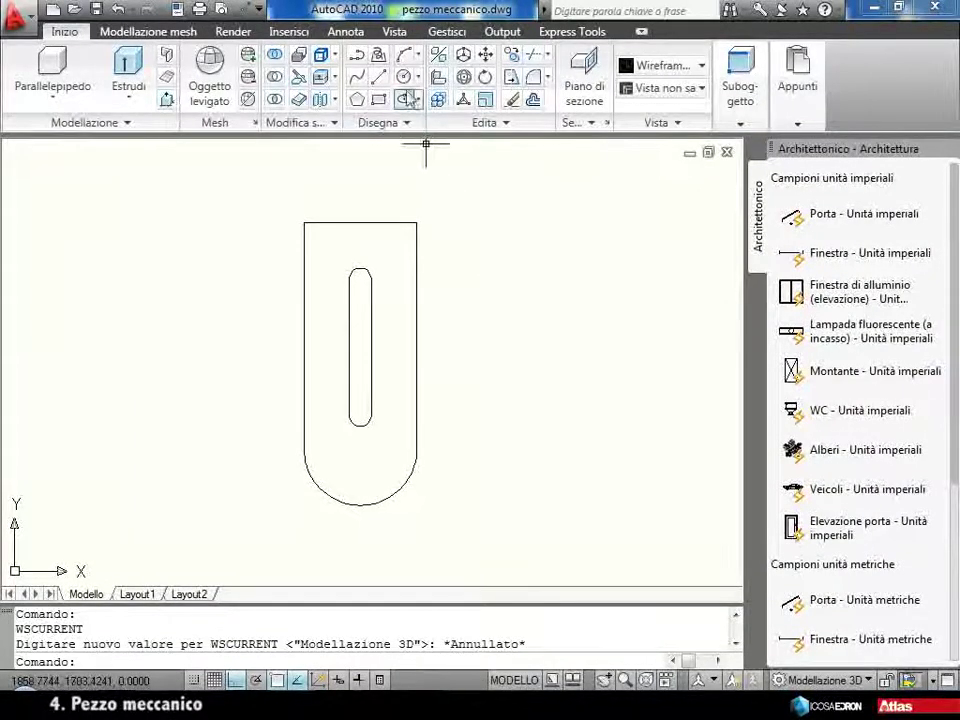
# Show the outline in SO assonometrico view, centred, with object snap tracking turned on
pyautogui.click(396, 32)
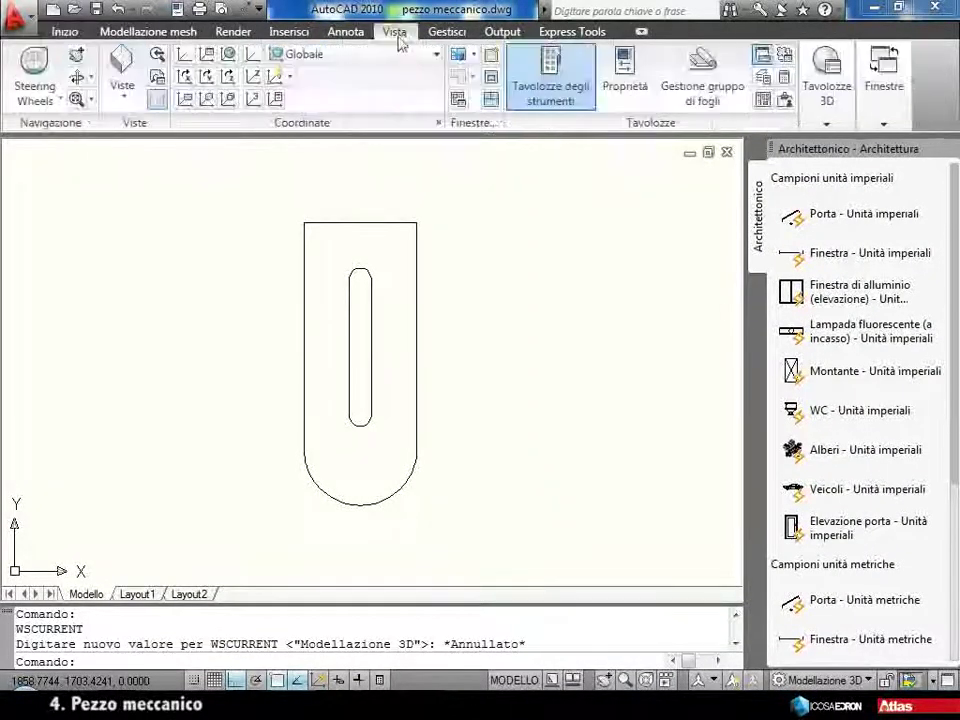
pyautogui.click(120, 100)
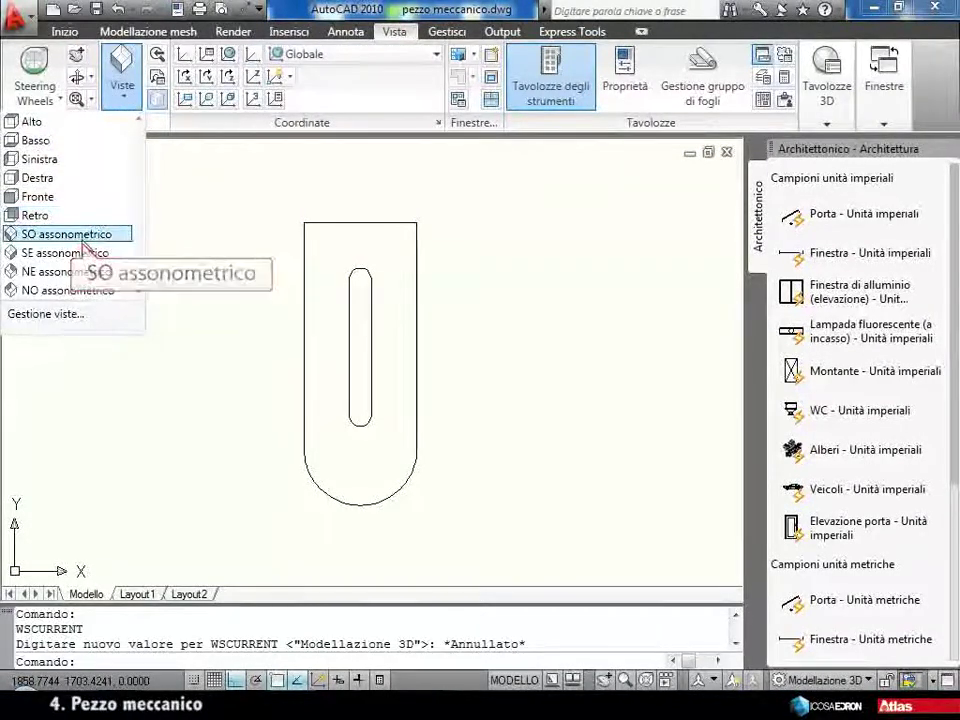
pyautogui.click(80, 236)
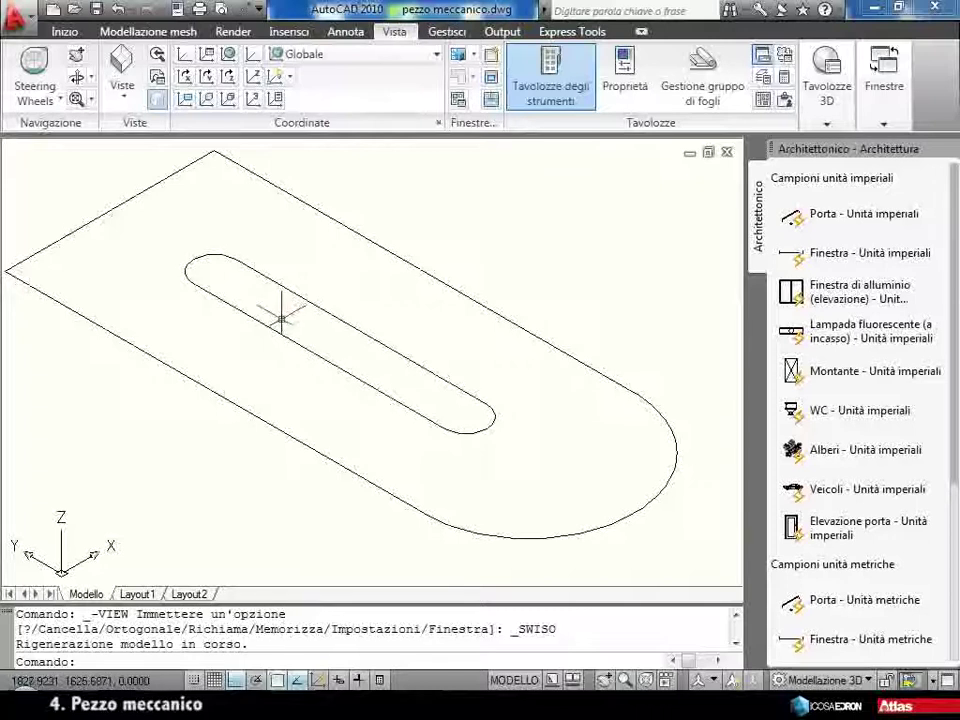
pyautogui.scroll(-2, 280, 315)
pyautogui.moveTo(283, 317); pyautogui.dragTo(343, 322, button='middle')
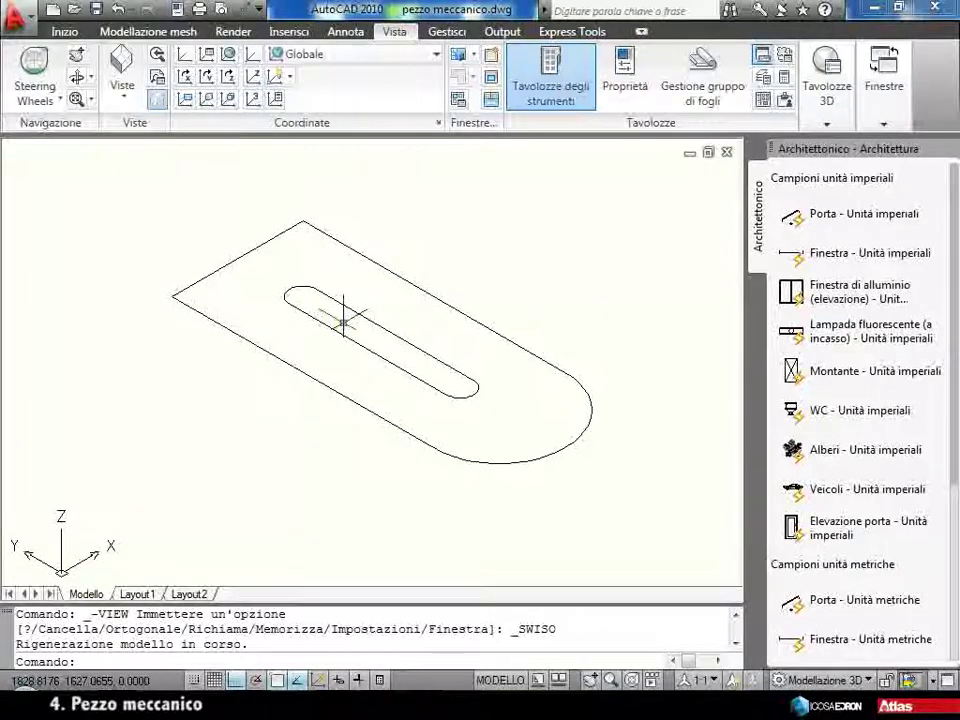
pyautogui.press('F11')
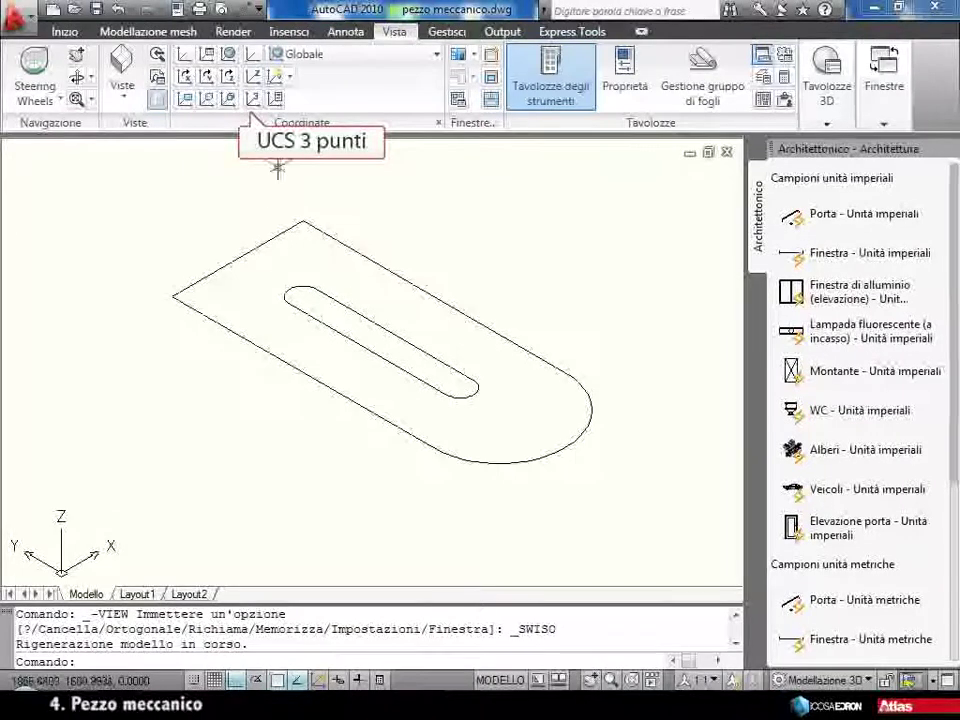
# Define a three-point UCS with its origin at the plate's corner
pyautogui.click(256, 104)
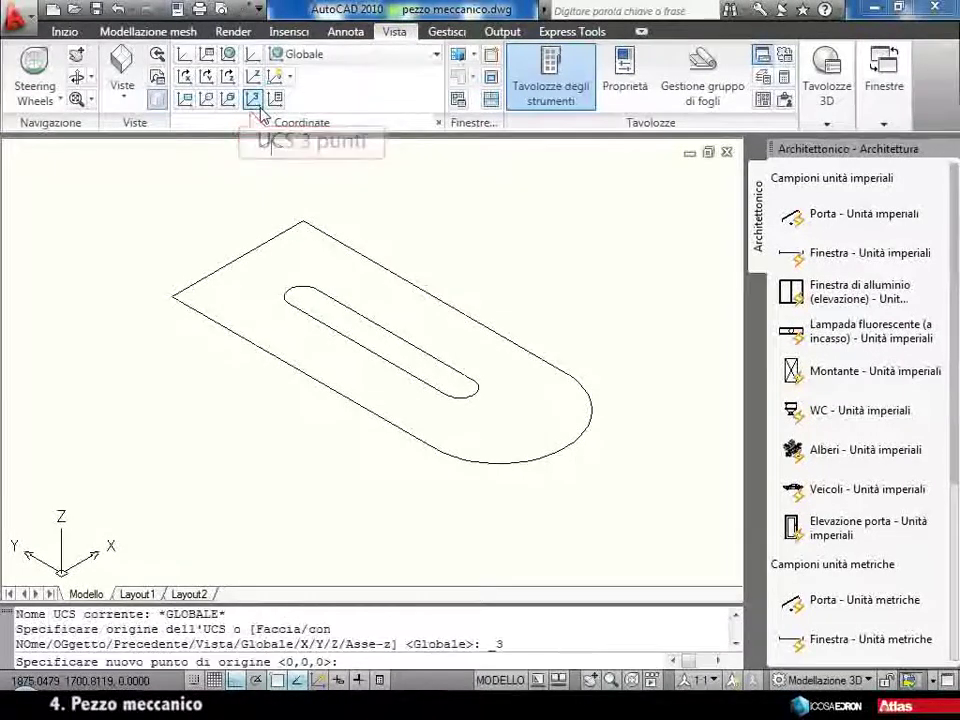
pyautogui.click(168, 296)
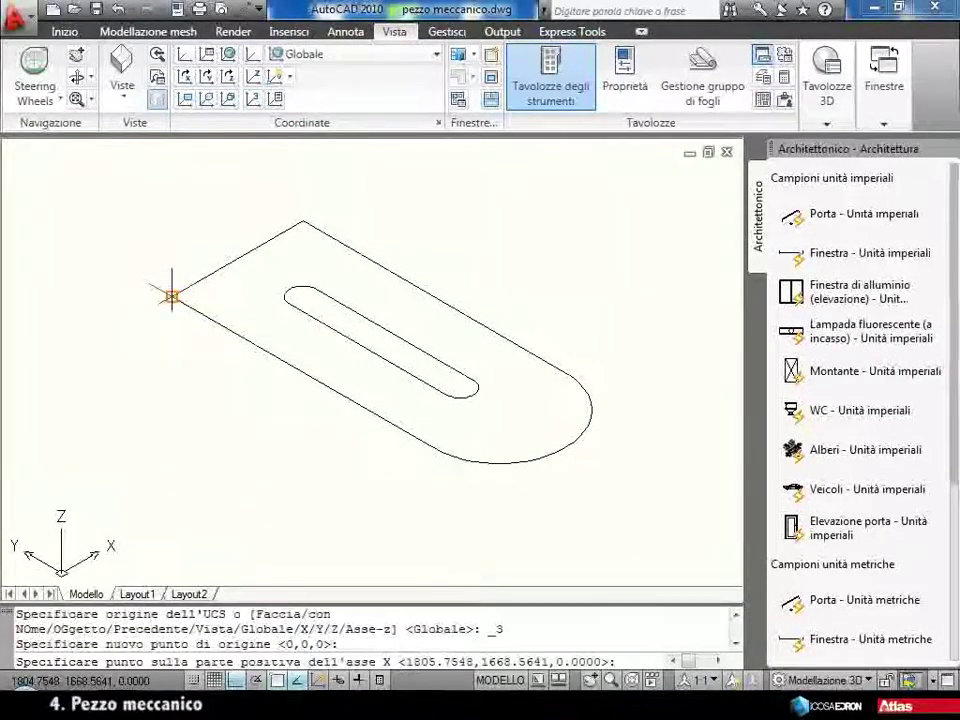
pyautogui.click(212, 262)
pyautogui.click(181, 212)
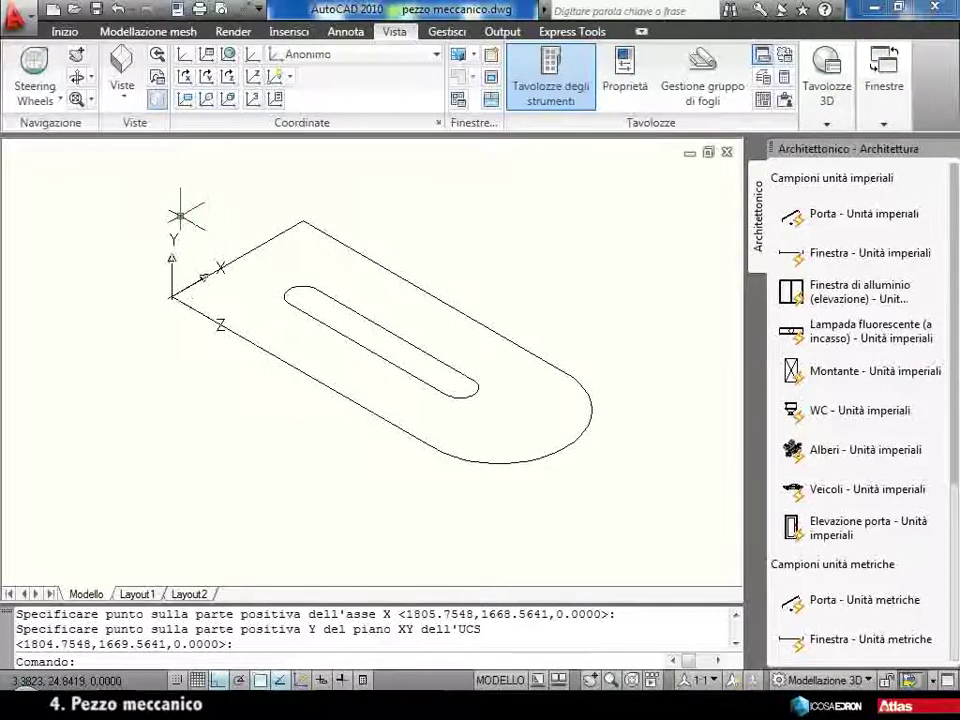
# Rotate the outline and slot 90° about the plate corner so they stand upright
pyautogui.click(54, 33)
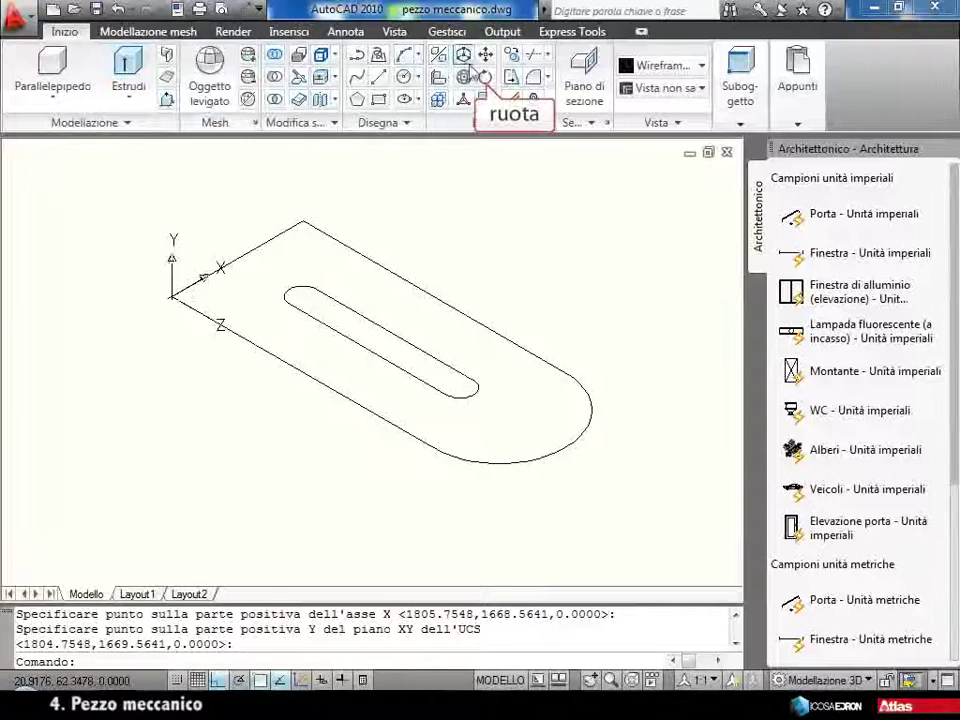
pyautogui.click(485, 80)
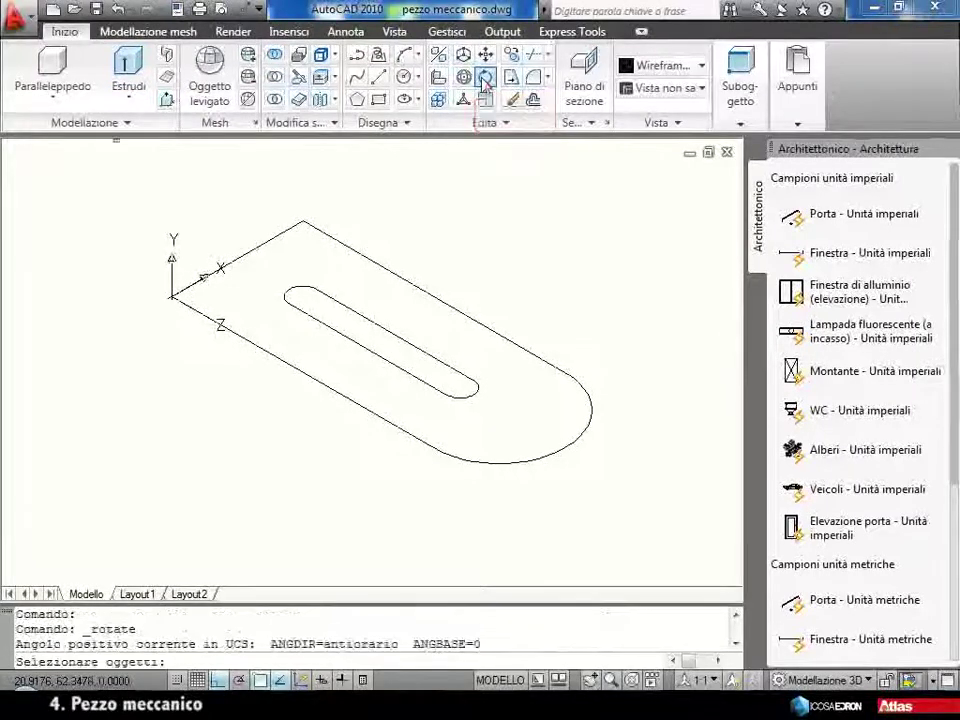
pyautogui.click(422, 257)
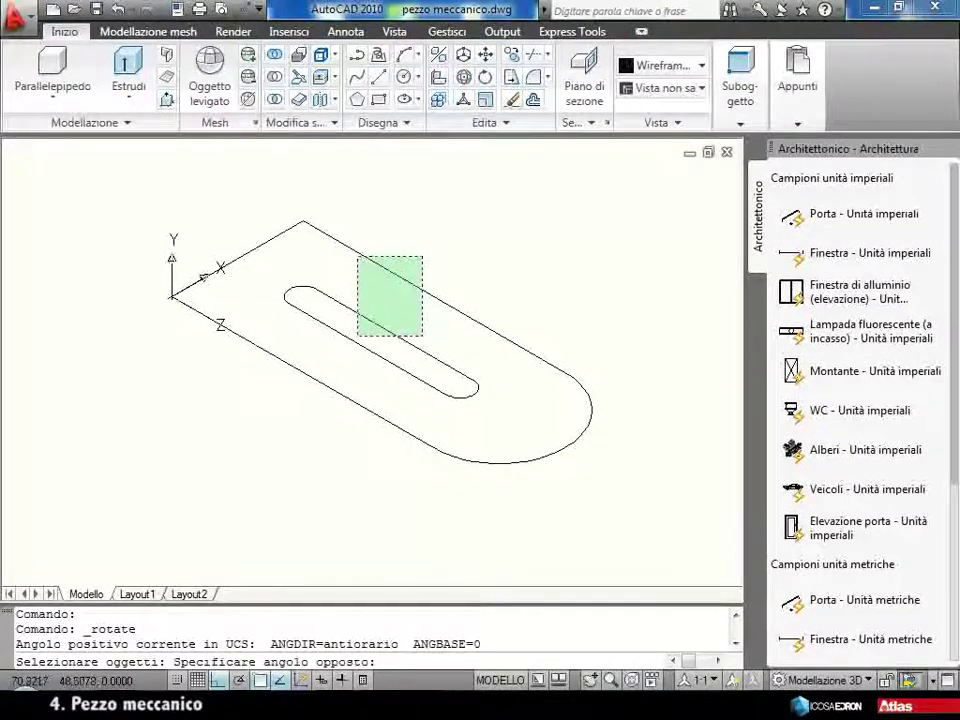
pyautogui.click(357, 336)
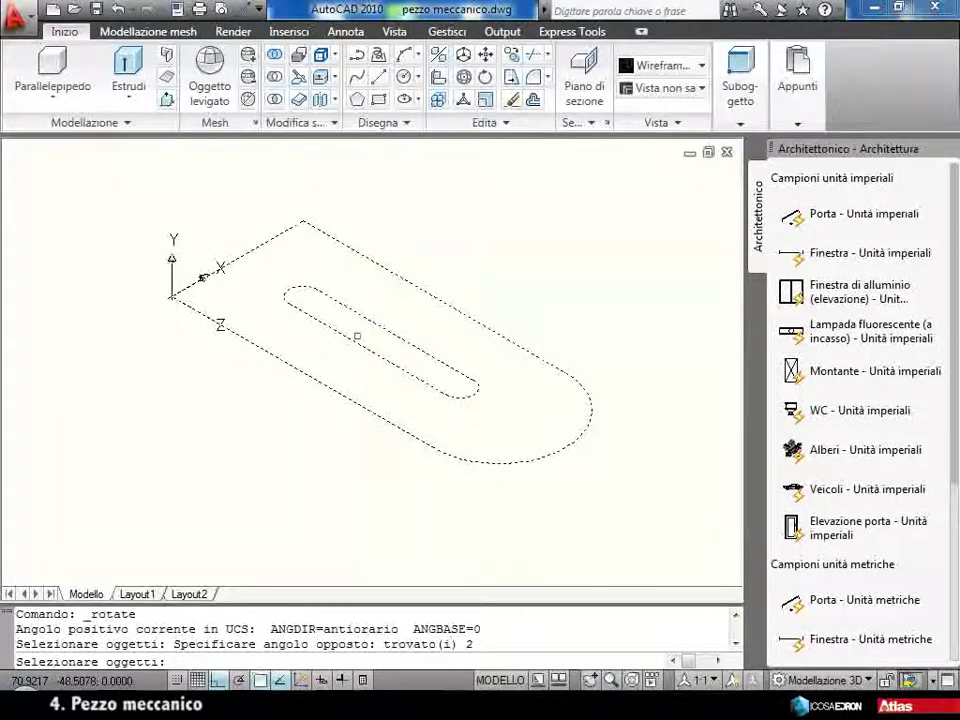
pyautogui.press('Return')
pyautogui.click(172, 297)
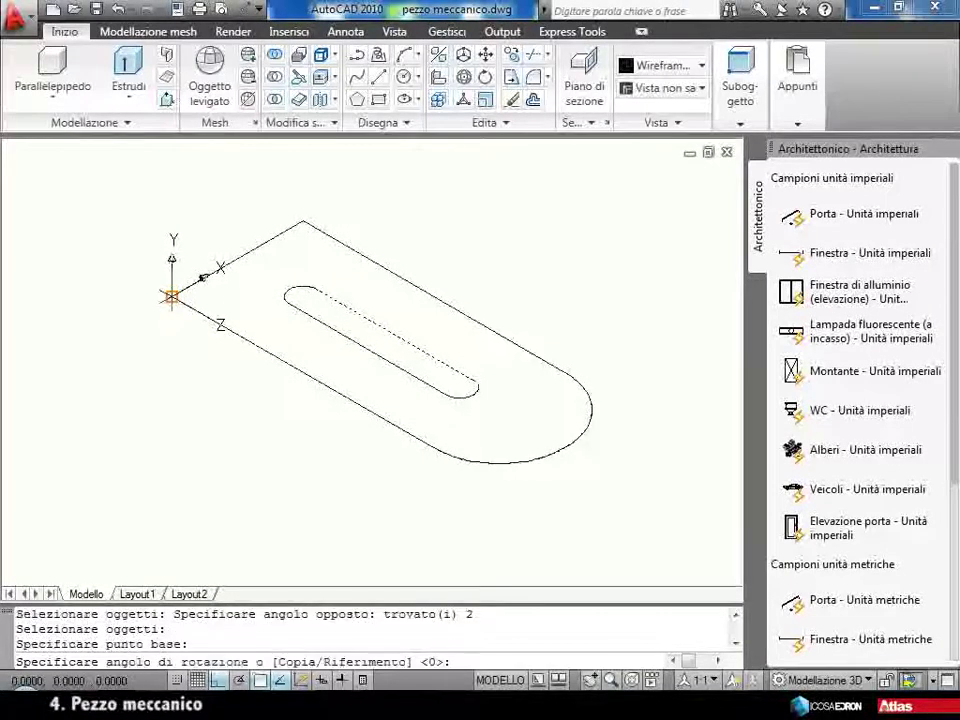
pyautogui.click(172, 178)
pyautogui.moveTo(172, 180); pyautogui.dragTo(186, 222, button='middle')
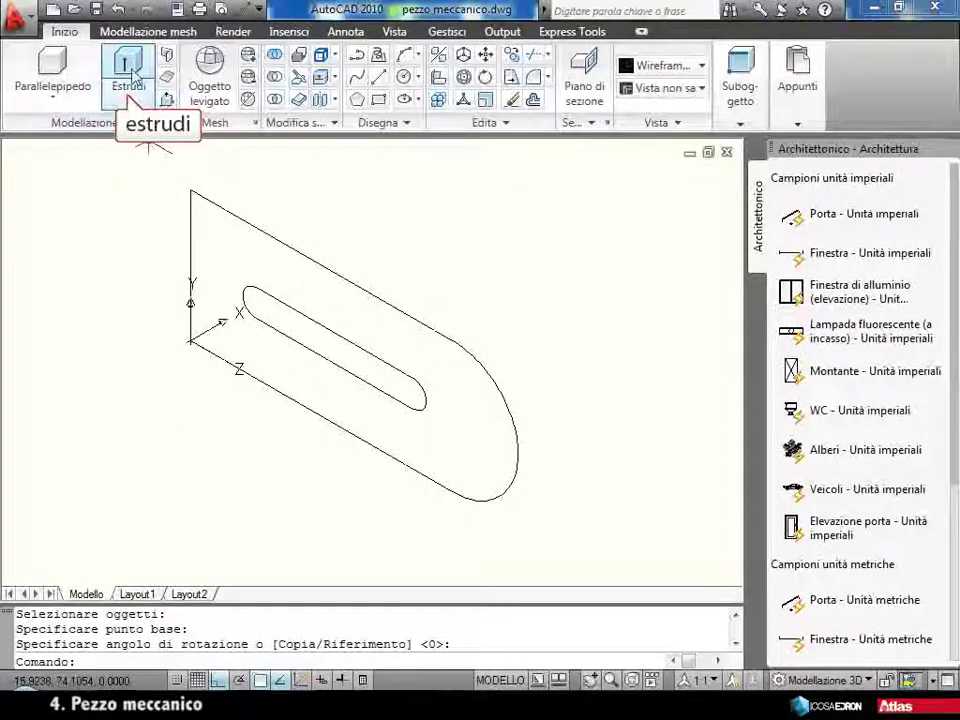
# Extrude the outer plate profile and the slot profile by -15
pyautogui.click(133, 75)
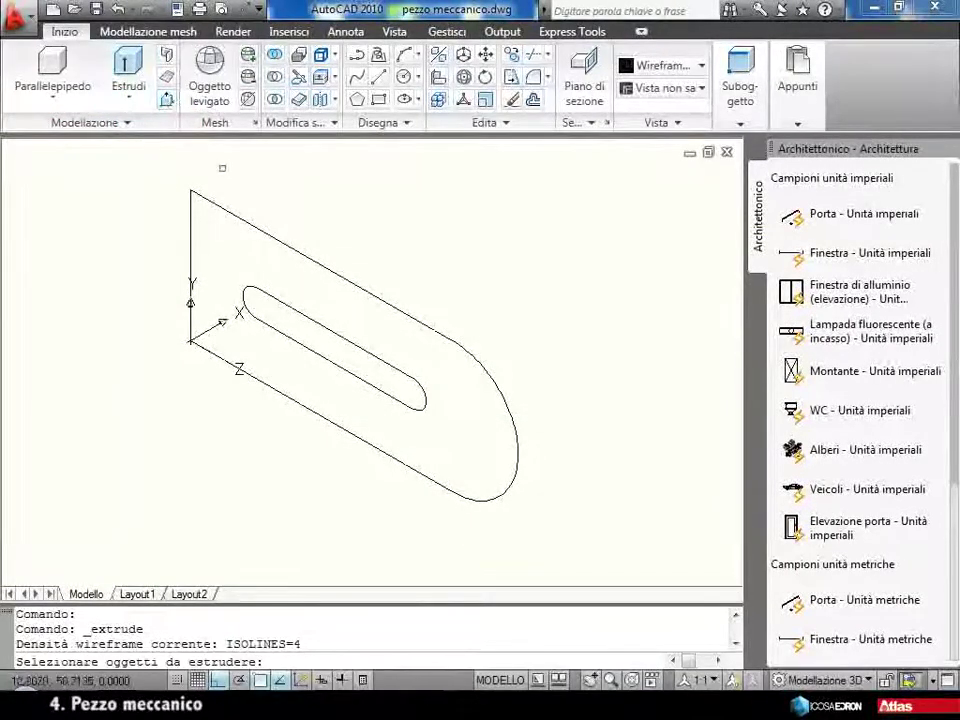
pyautogui.click(231, 214)
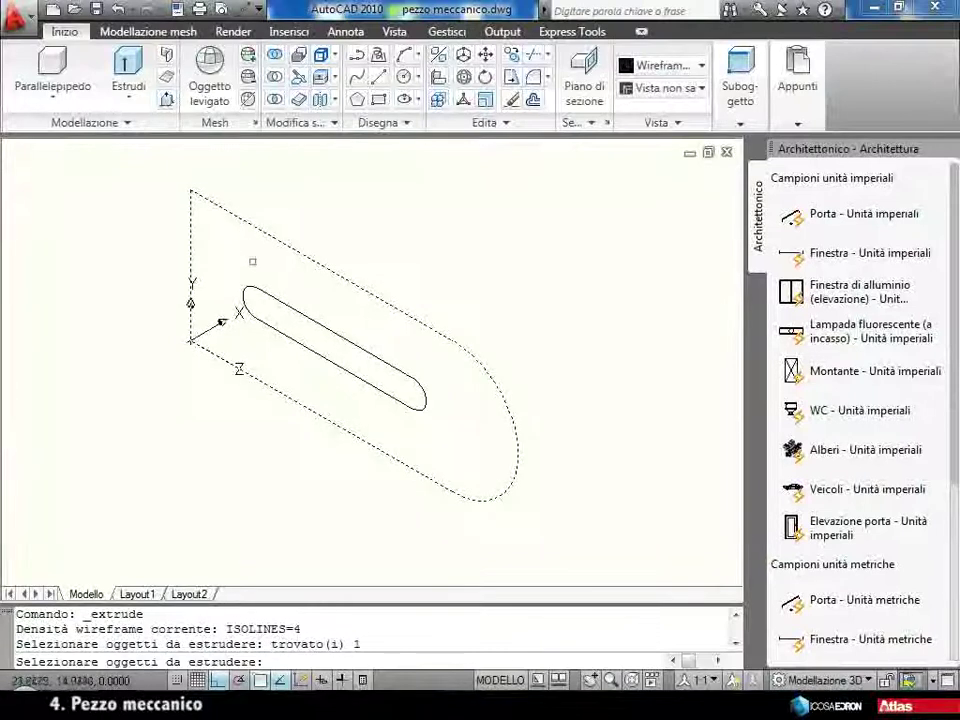
pyautogui.click(258, 287)
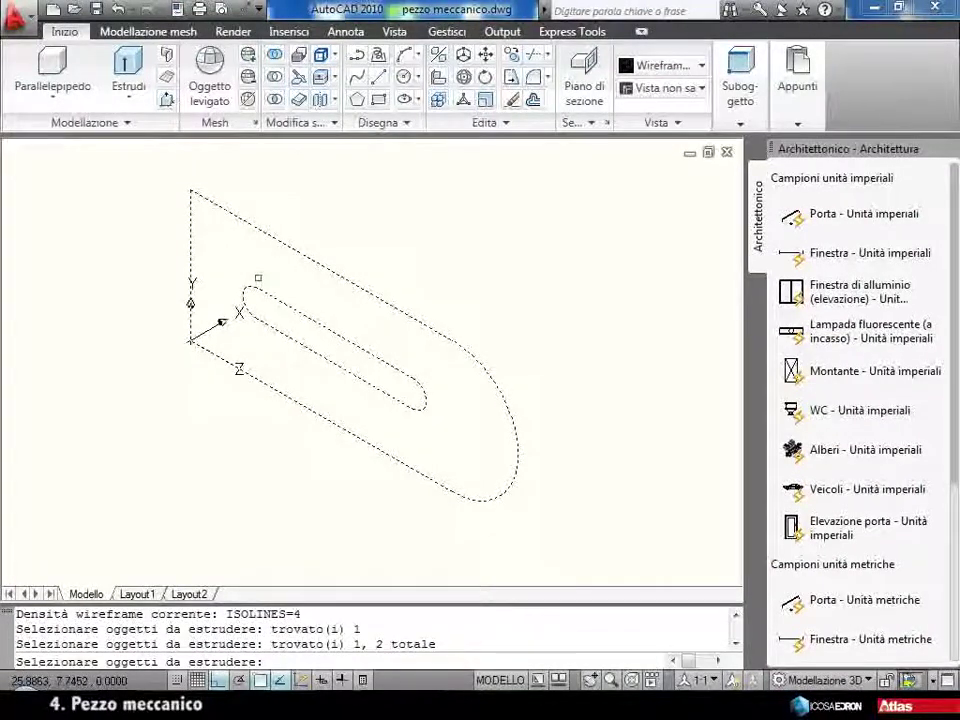
pyautogui.press('Return')
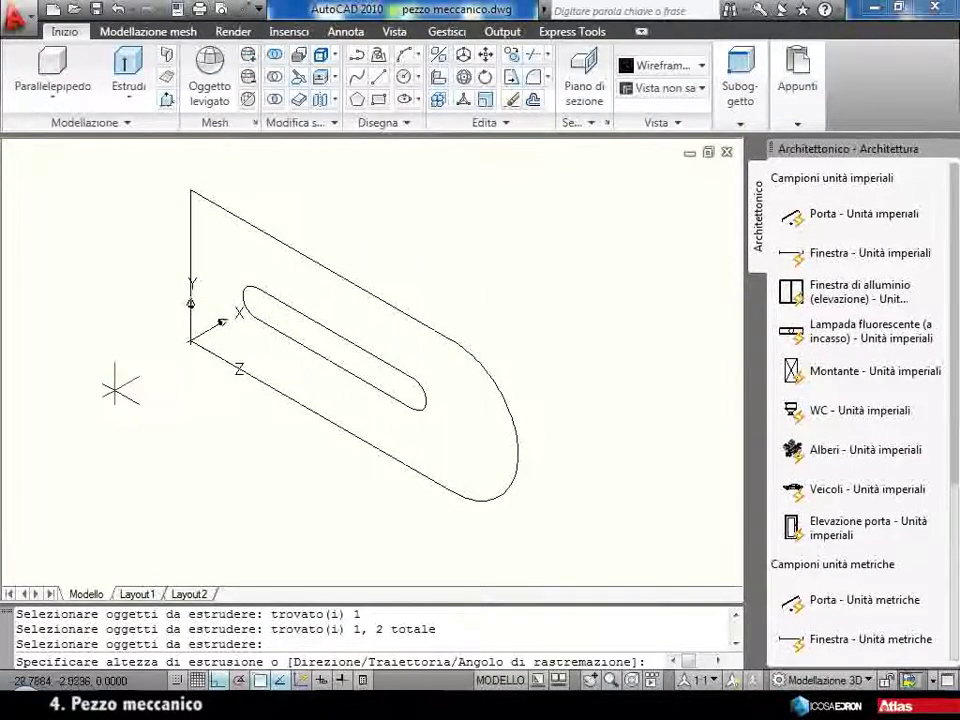
pyautogui.write('-15')
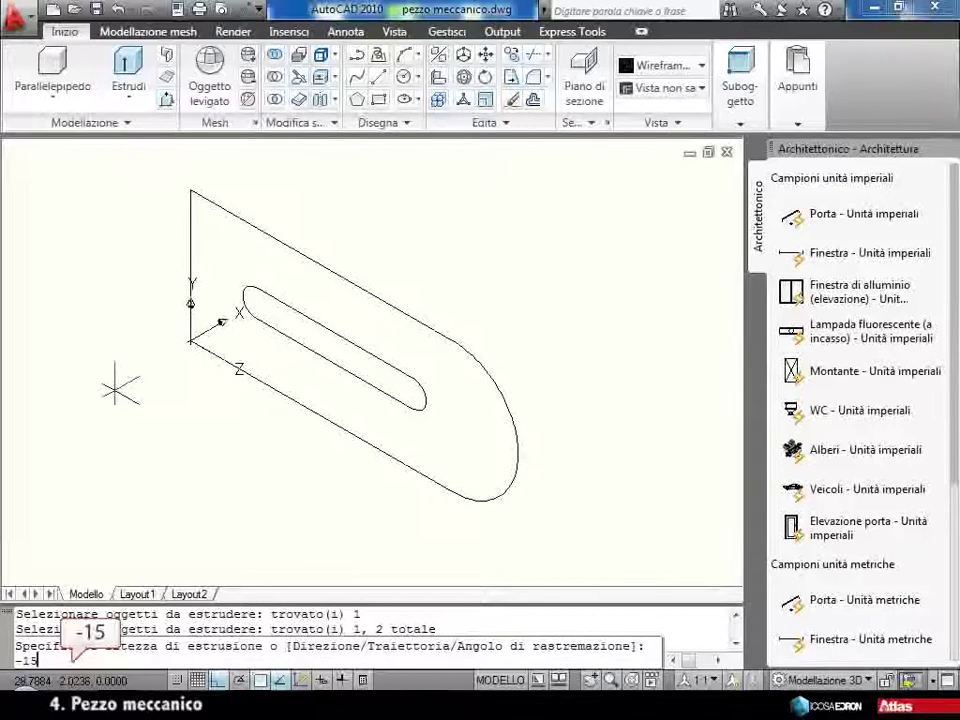
pyautogui.press('Return')
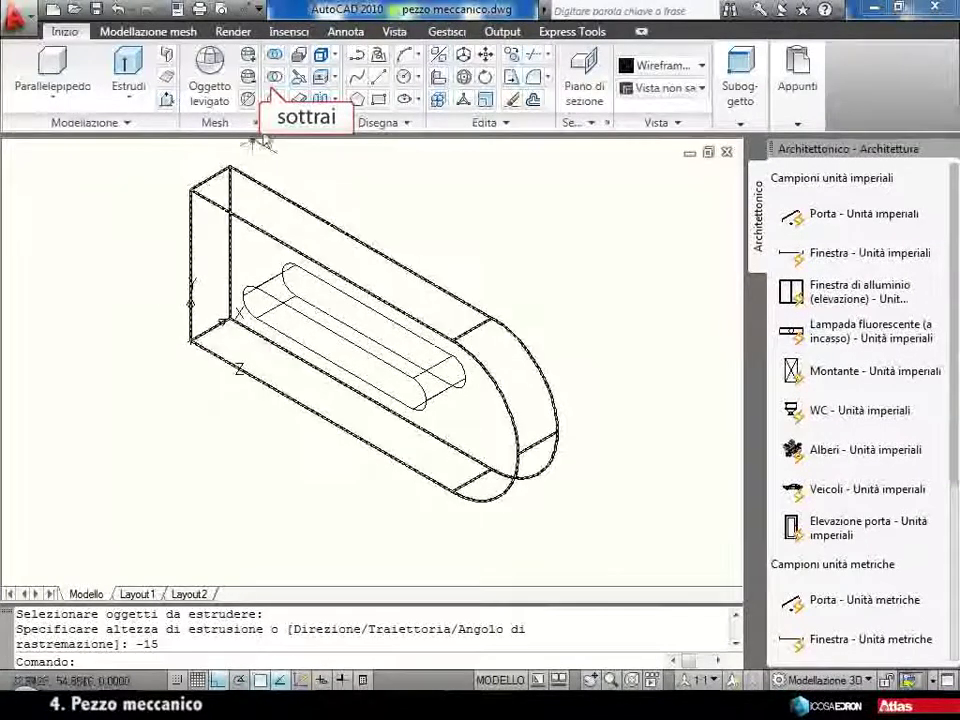
# Subtract the slot solid from the plate solid, leaving a through slot
pyautogui.click(275, 78)
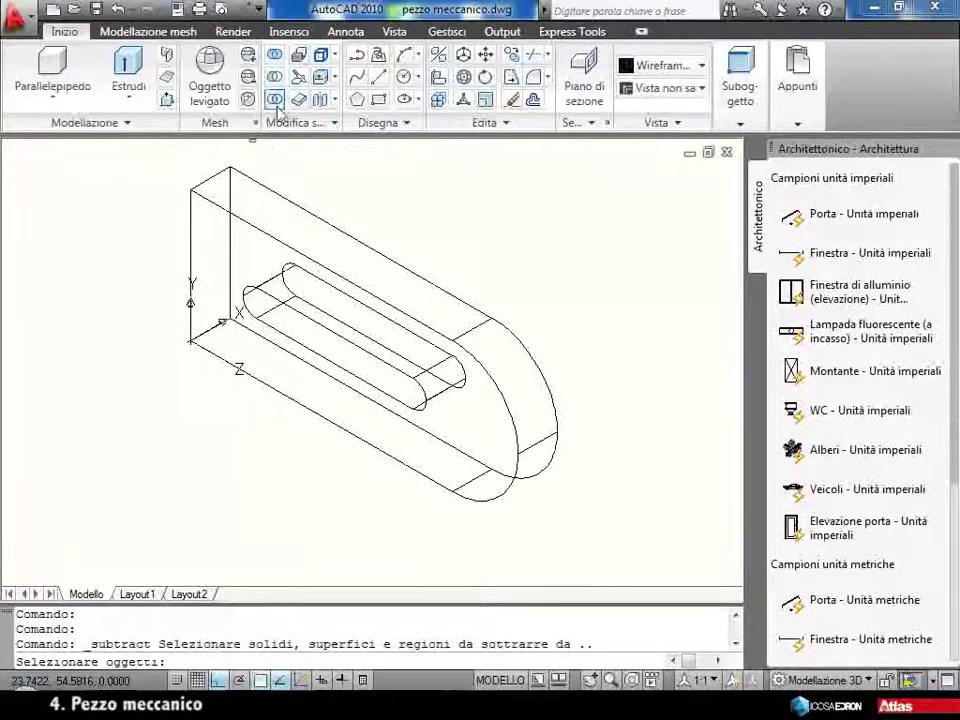
pyautogui.click(196, 176)
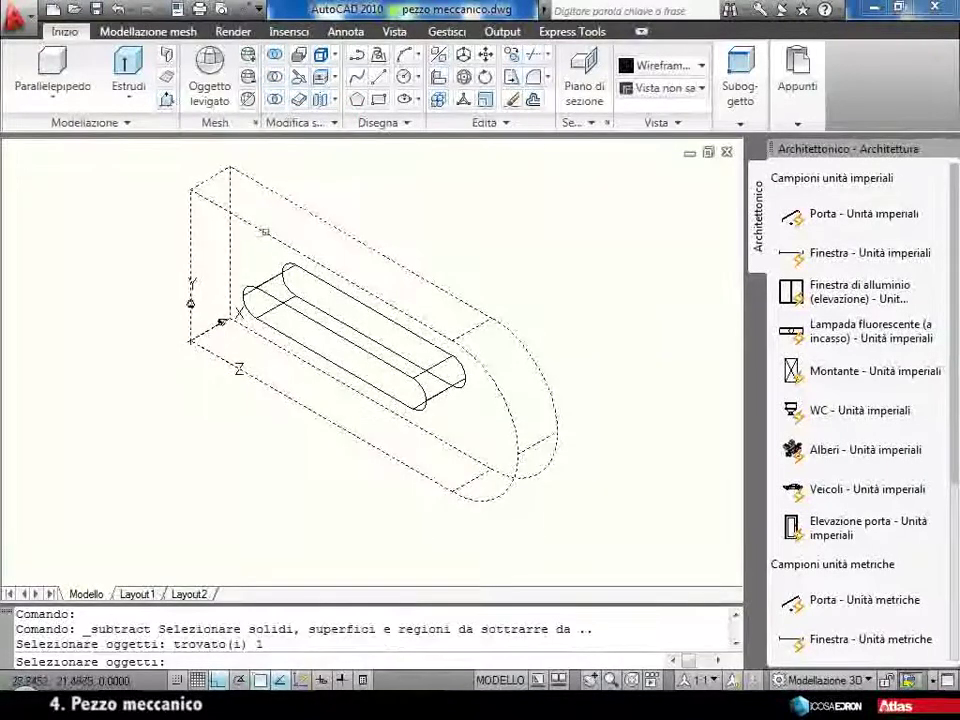
pyautogui.press('Return')
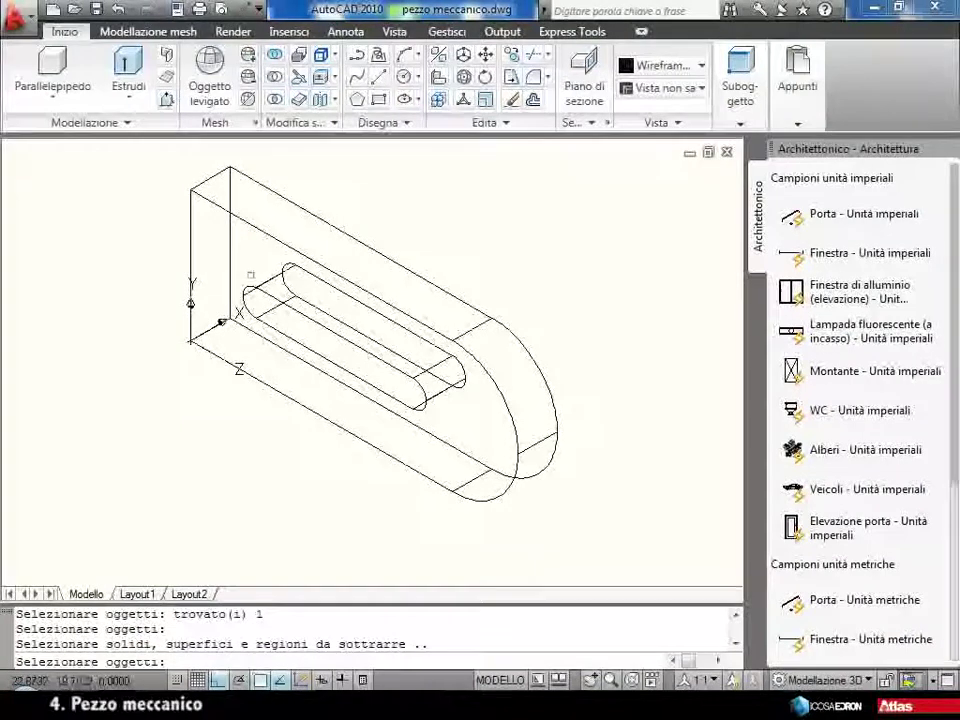
pyautogui.click(258, 292)
pyautogui.press('Return')
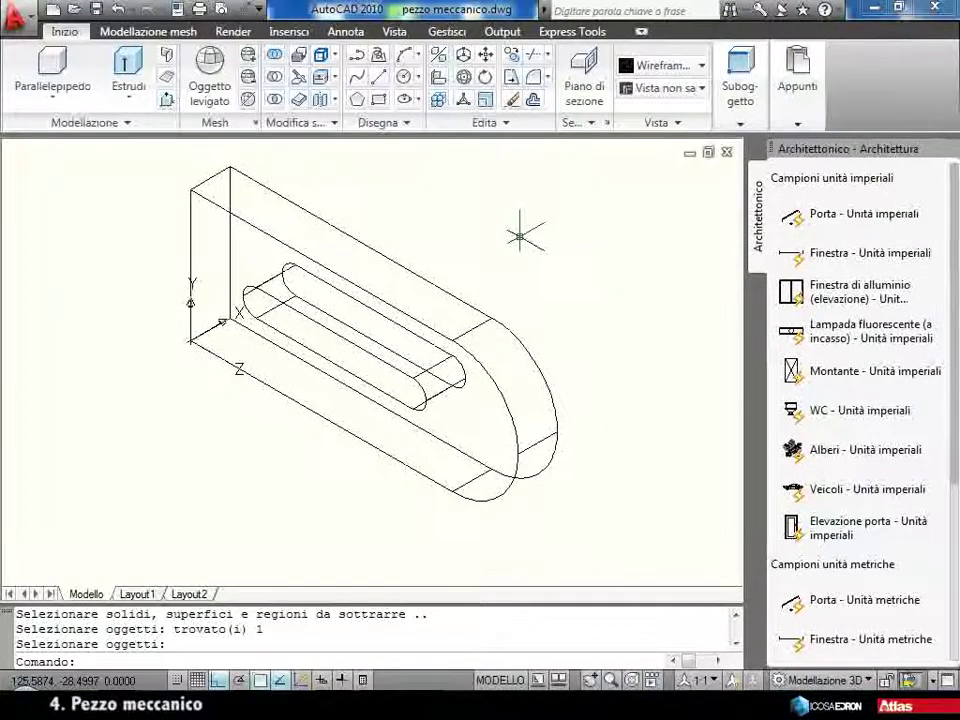
# Reset the coordinate system to the World UCS with the UCS command
pyautogui.write('UC')
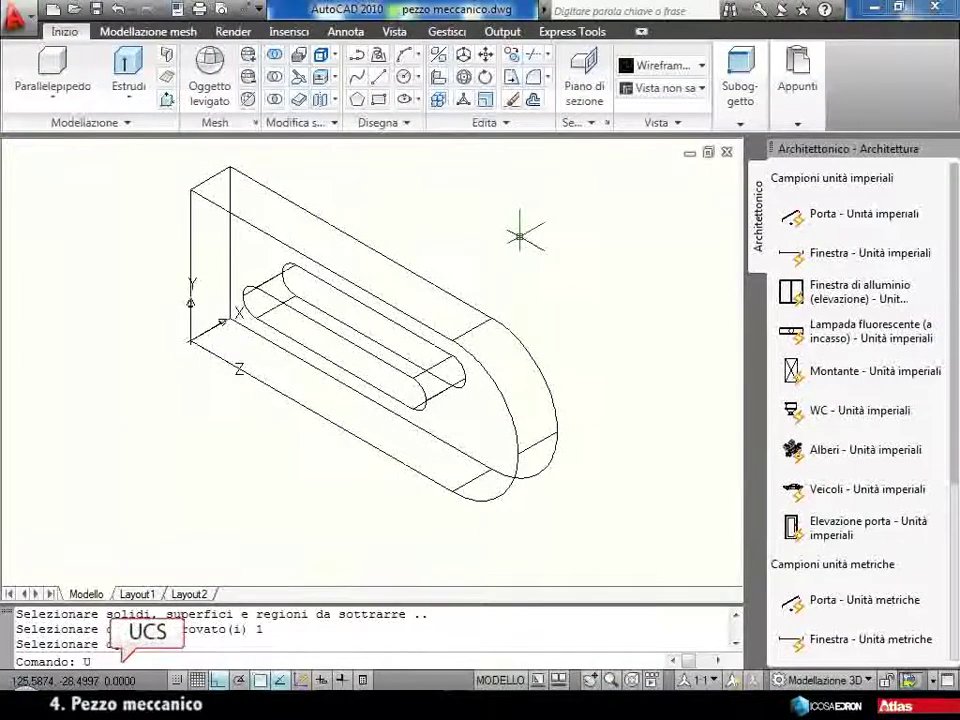
pyautogui.write('S')
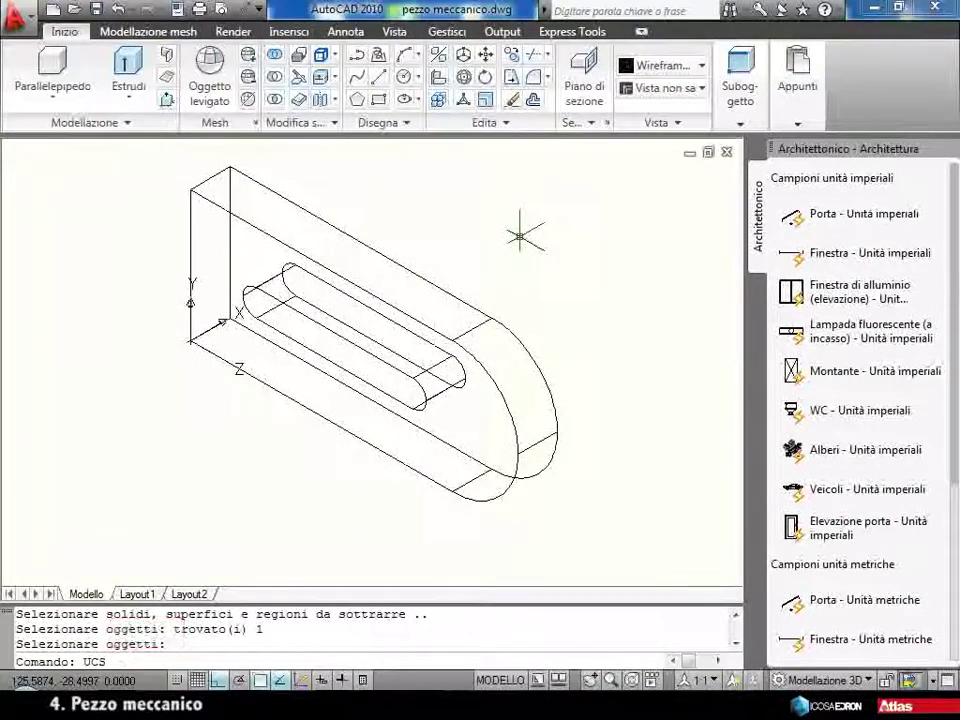
pyautogui.press('Return')
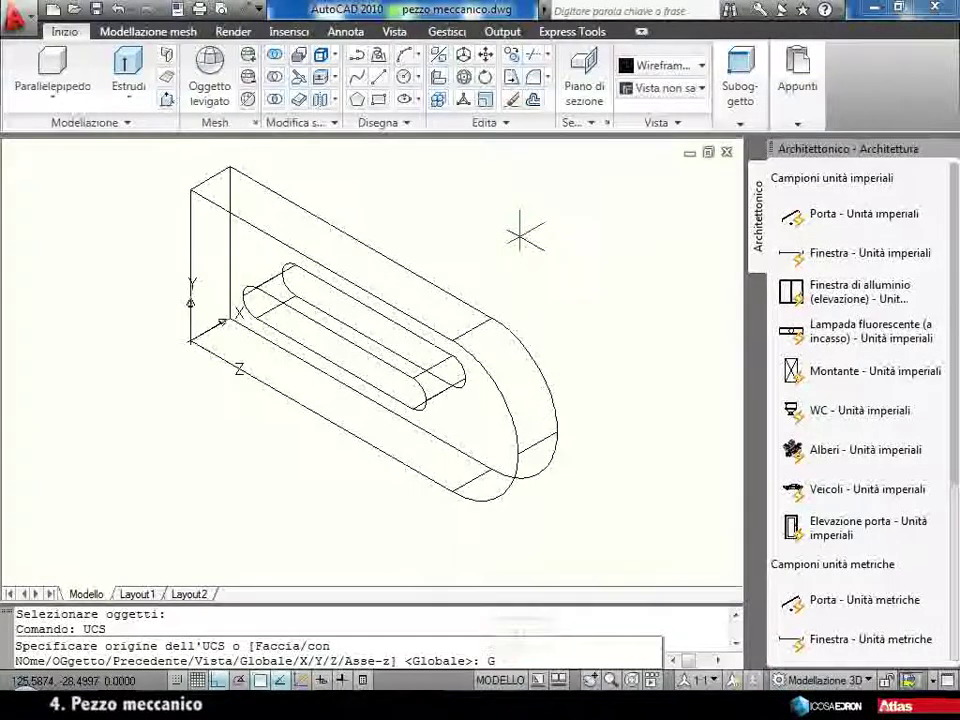
pyautogui.press('Return')
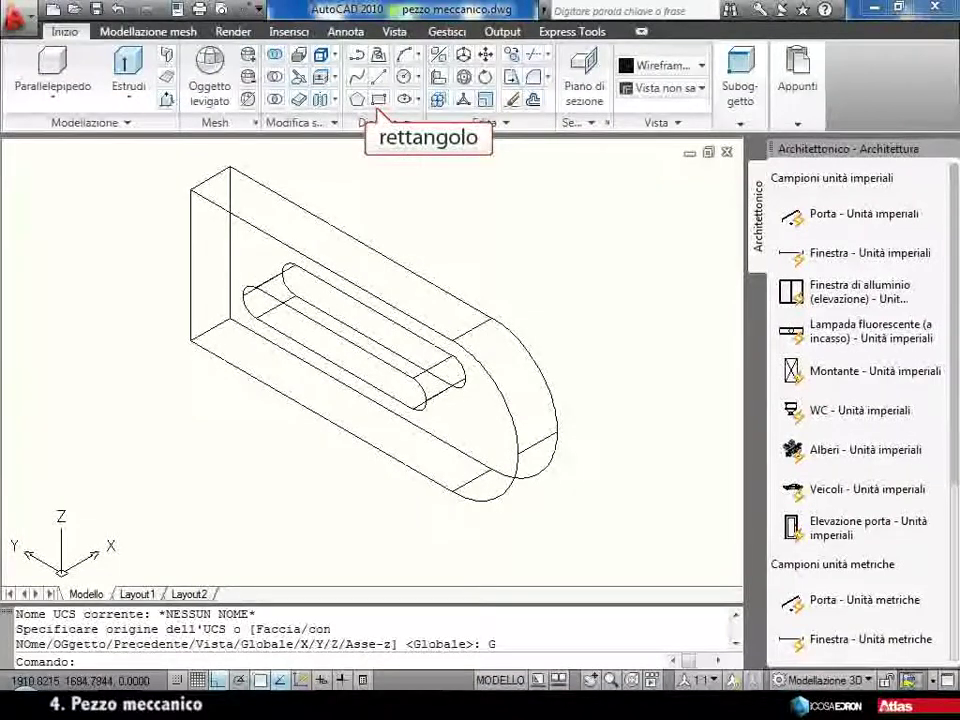
pyautogui.click(379, 100)
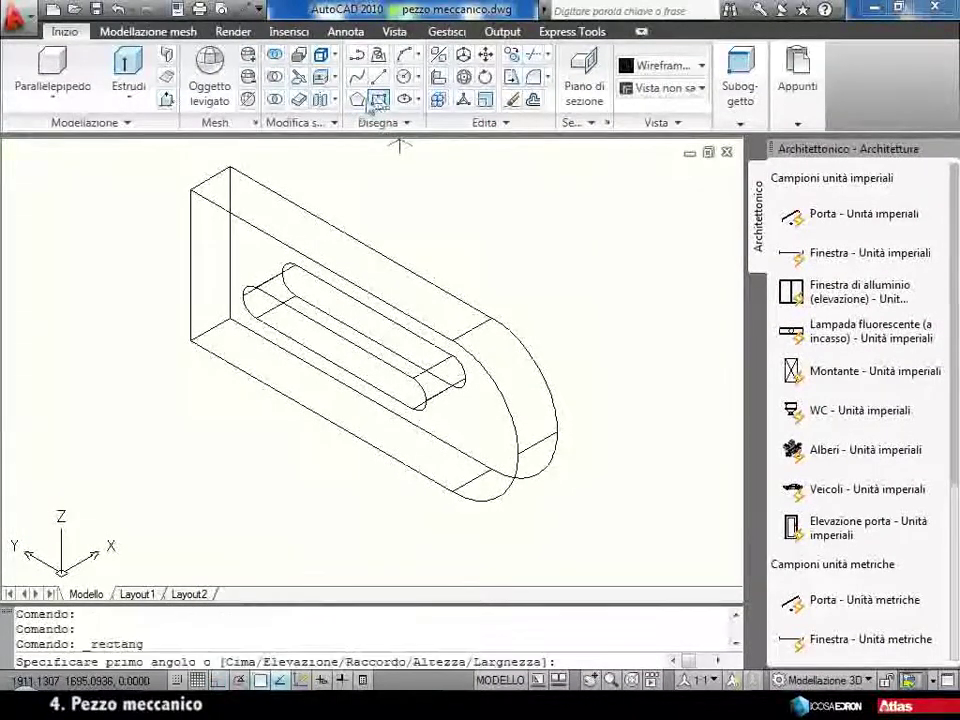
pyautogui.click(188, 342)
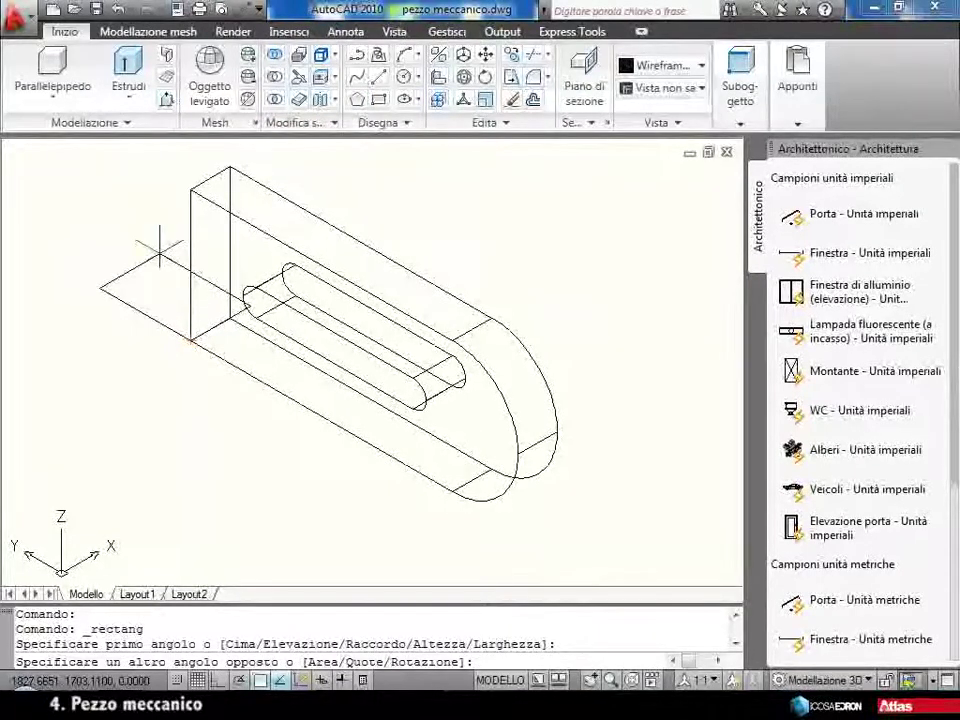
pyautogui.write('@15,30')
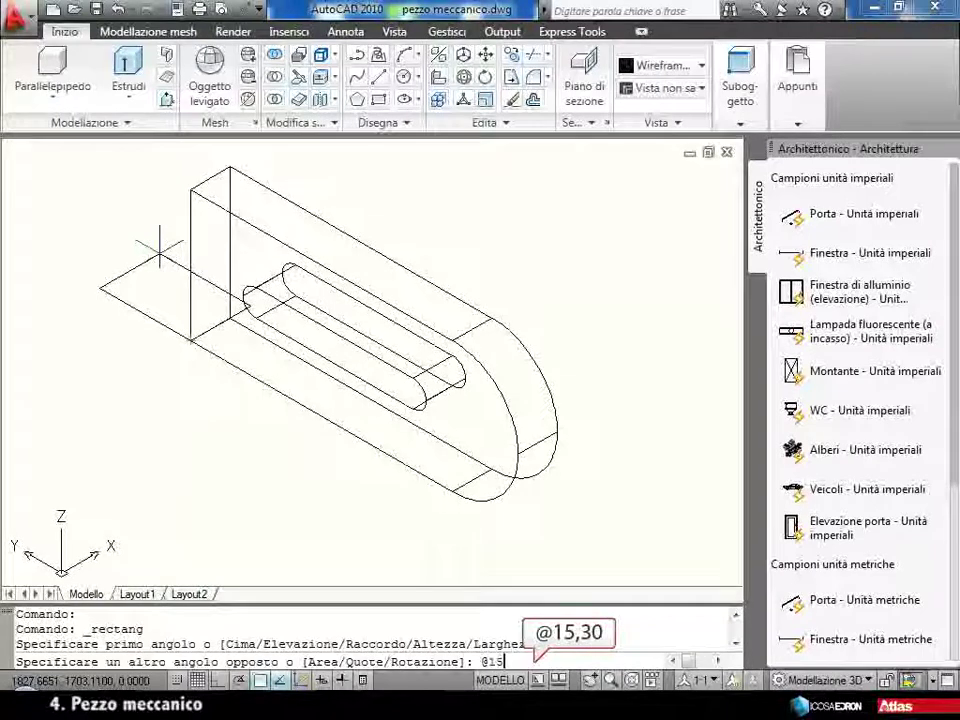
pyautogui.press('Return')
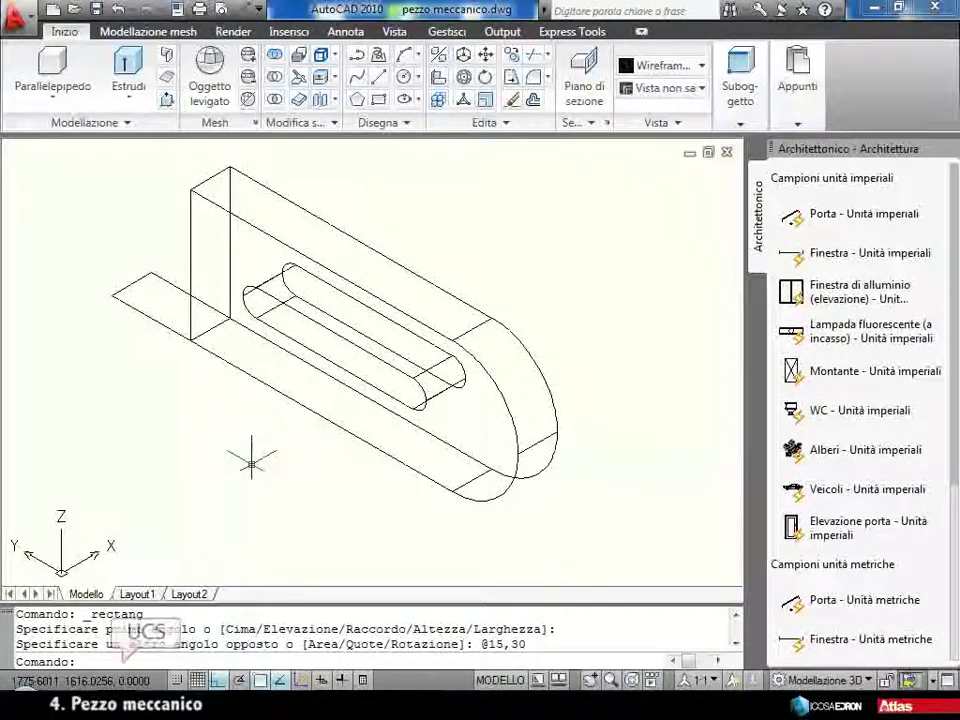
# Restore the previous UCS with the UCS command's P option
pyautogui.write('uc')
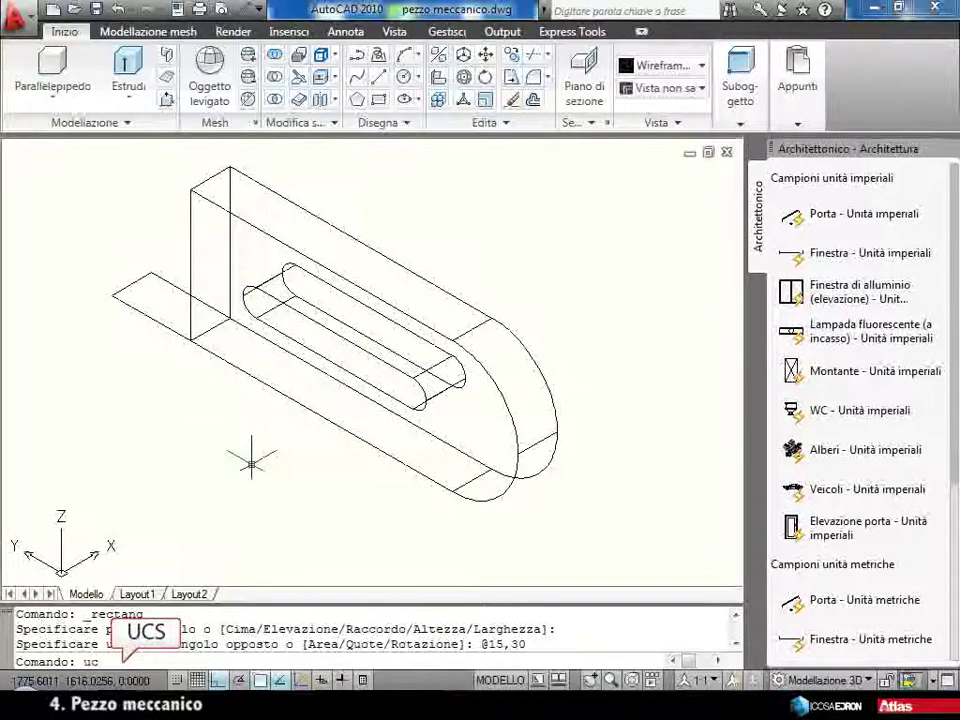
pyautogui.write('s')
pyautogui.press('Return')
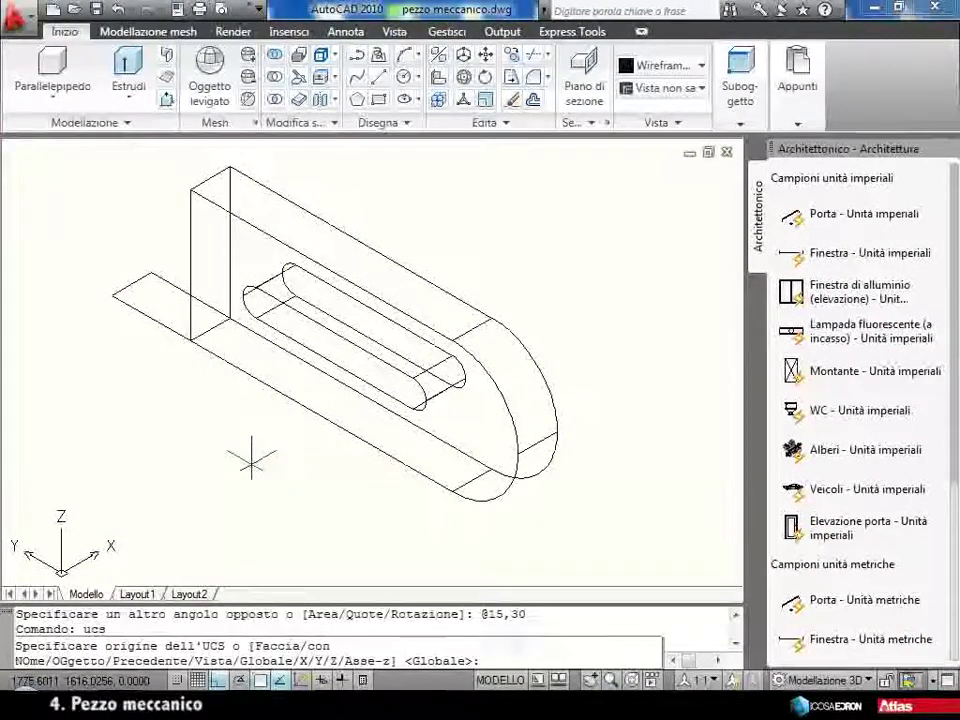
pyautogui.write('p')
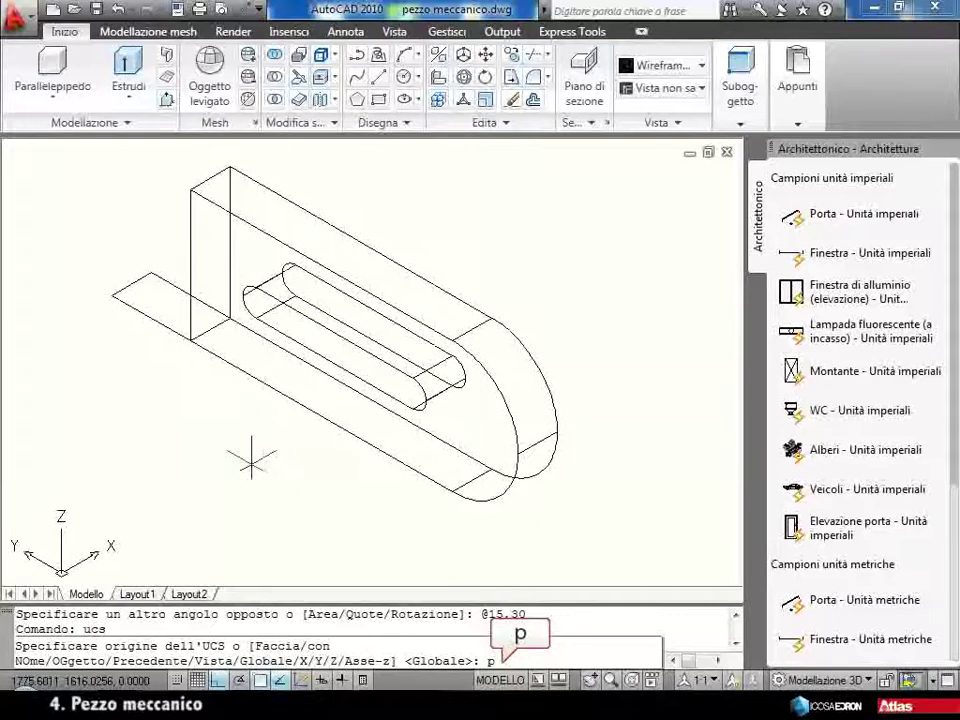
pyautogui.press('Return')
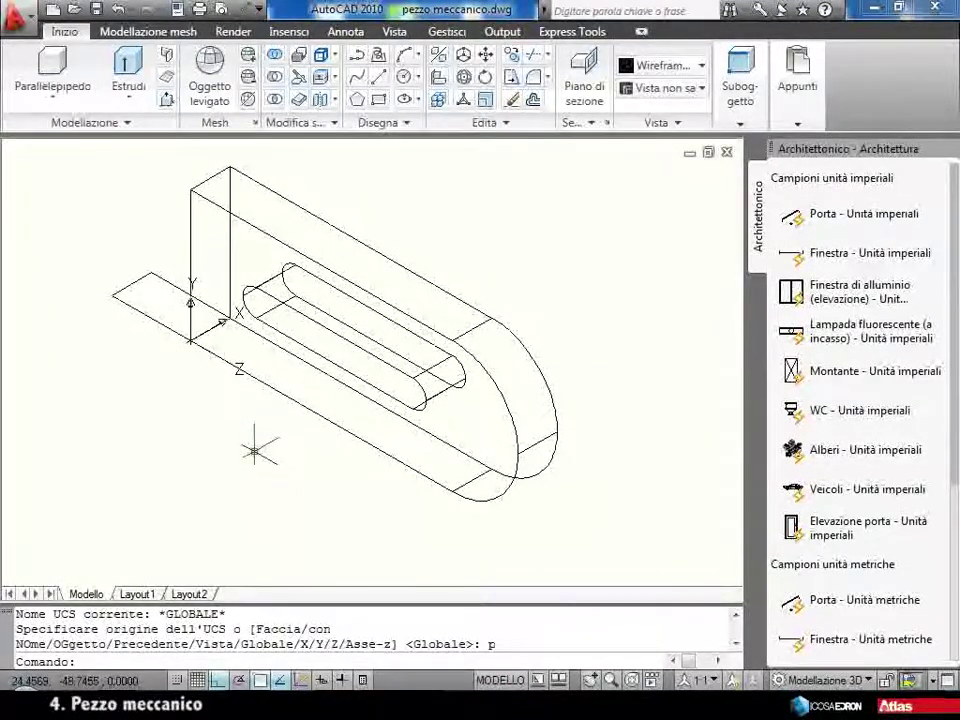
# Extrude the 15 by 30 rectangle 50 units into an upright block
pyautogui.moveTo(254, 452); pyautogui.dragTo(289, 474, button='middle')
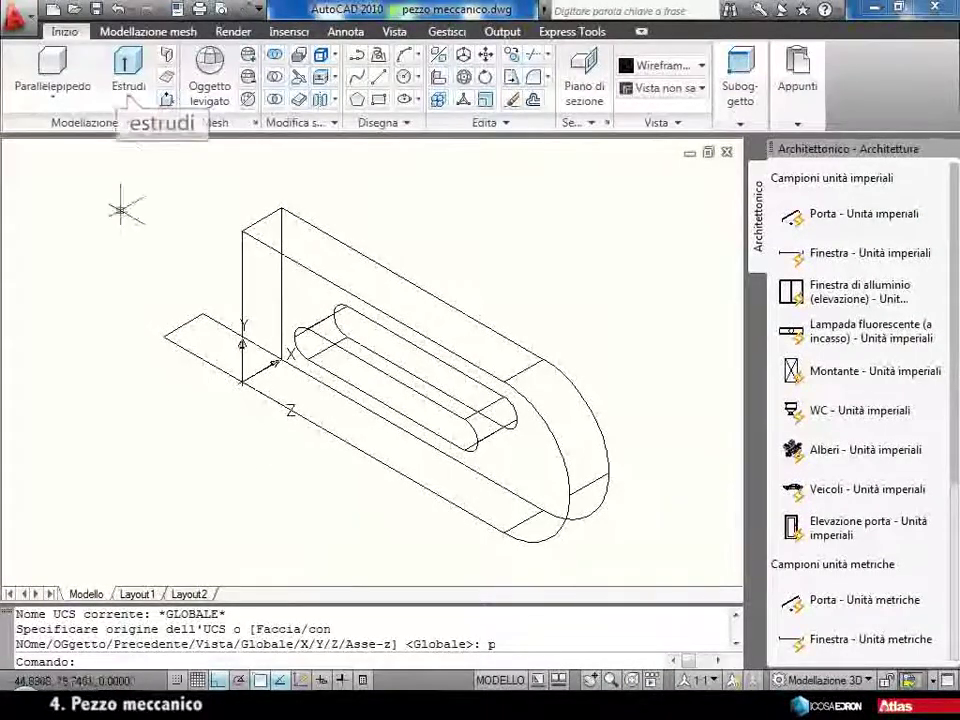
pyautogui.click(130, 62)
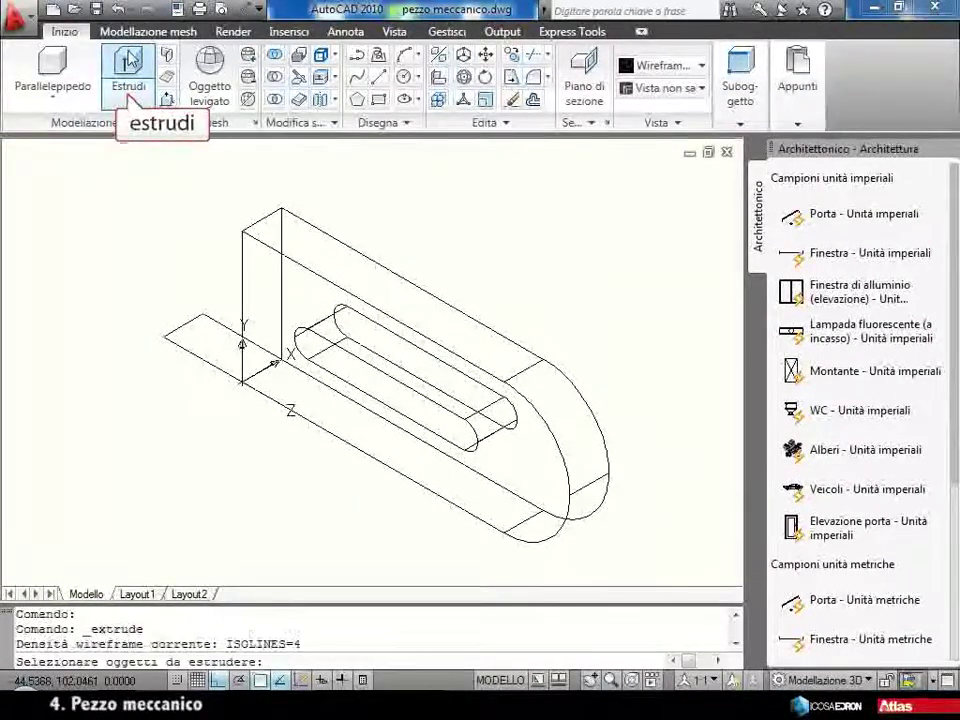
pyautogui.click(183, 351)
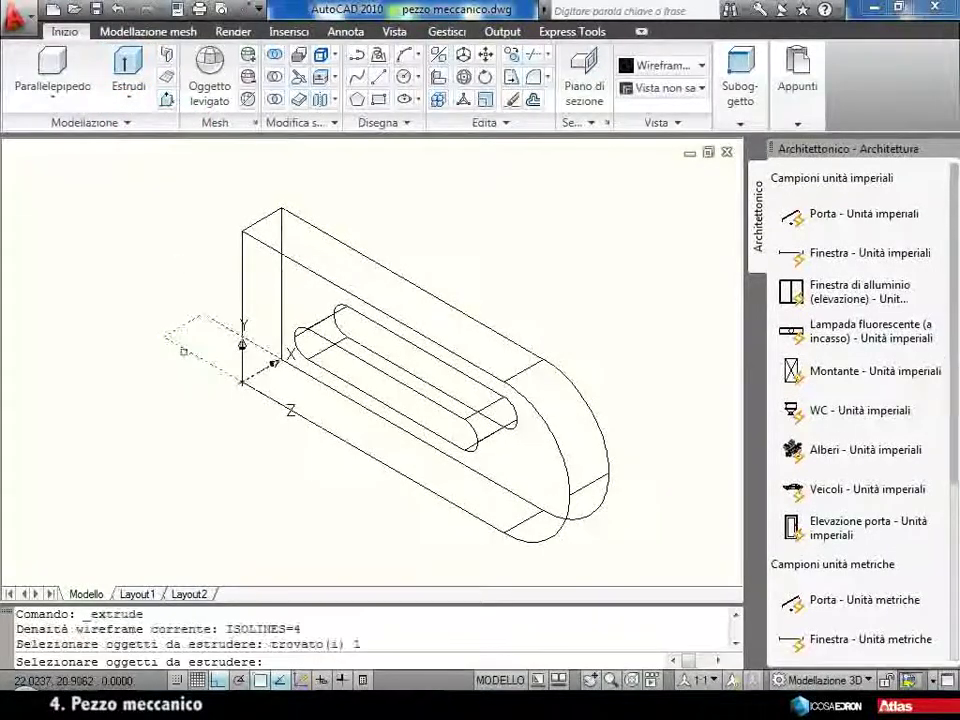
pyautogui.press('Return')
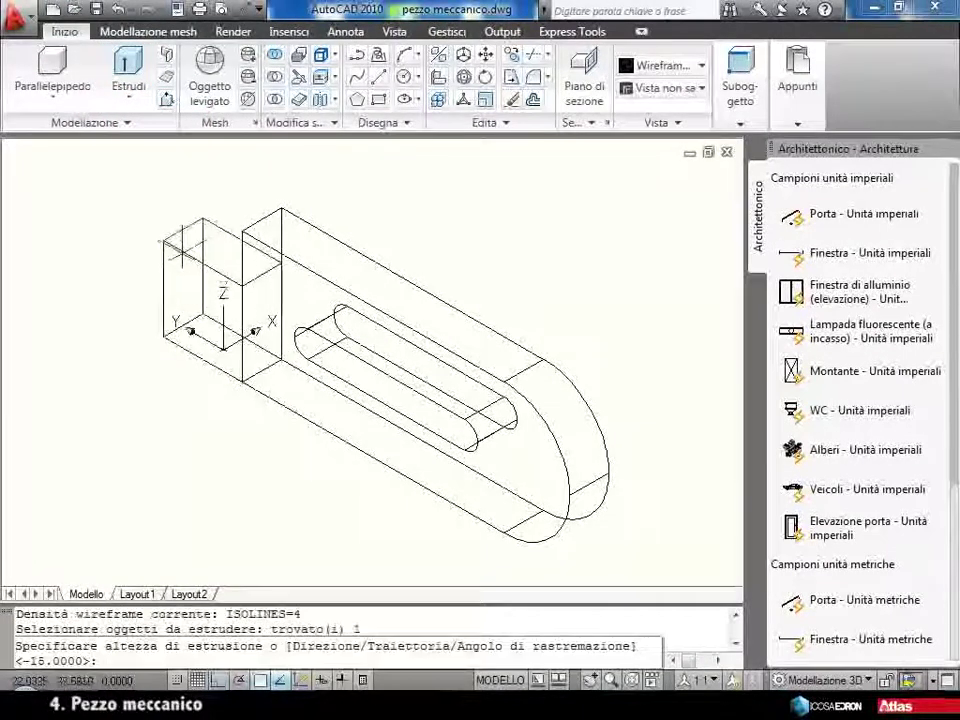
pyautogui.write('505')
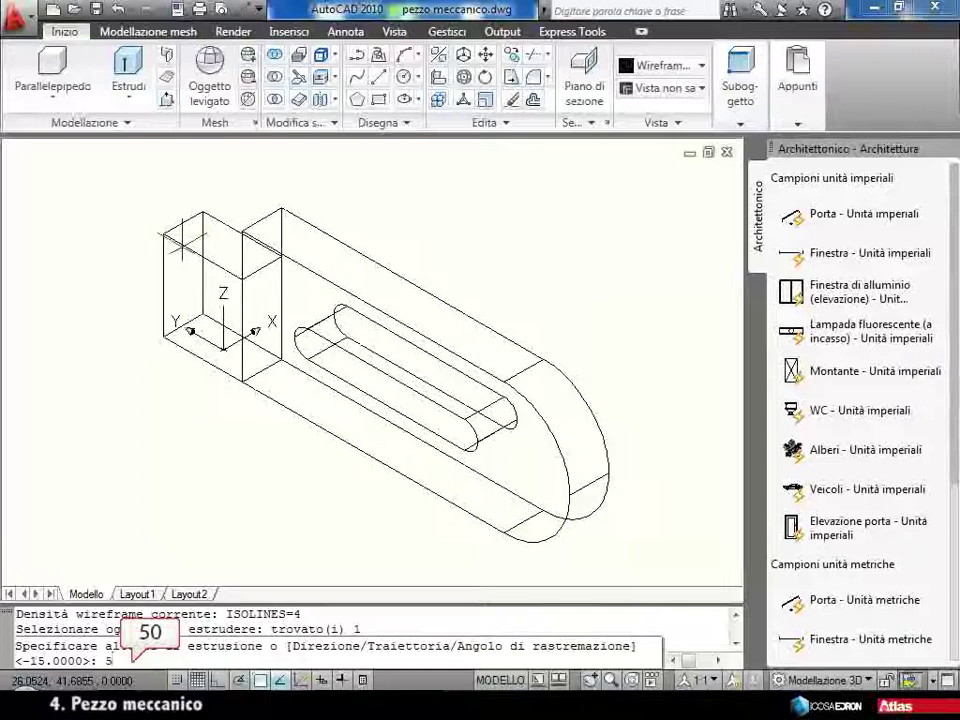
pyautogui.press('Return')
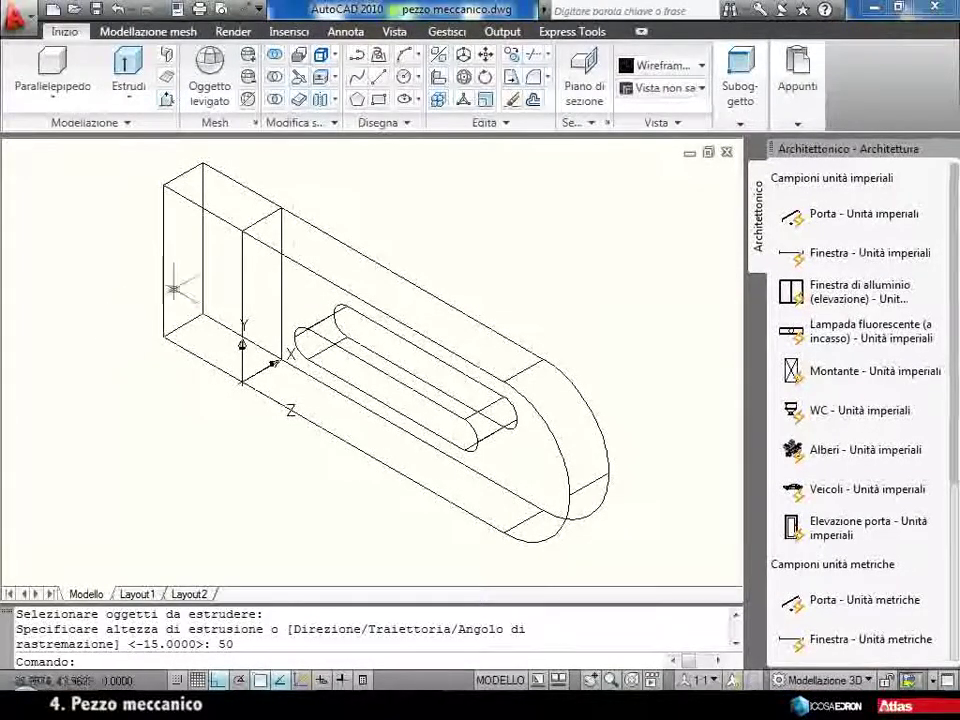
# Set a three-point UCS with its origin at the upright block's lower outer corner
pyautogui.click(392, 31)
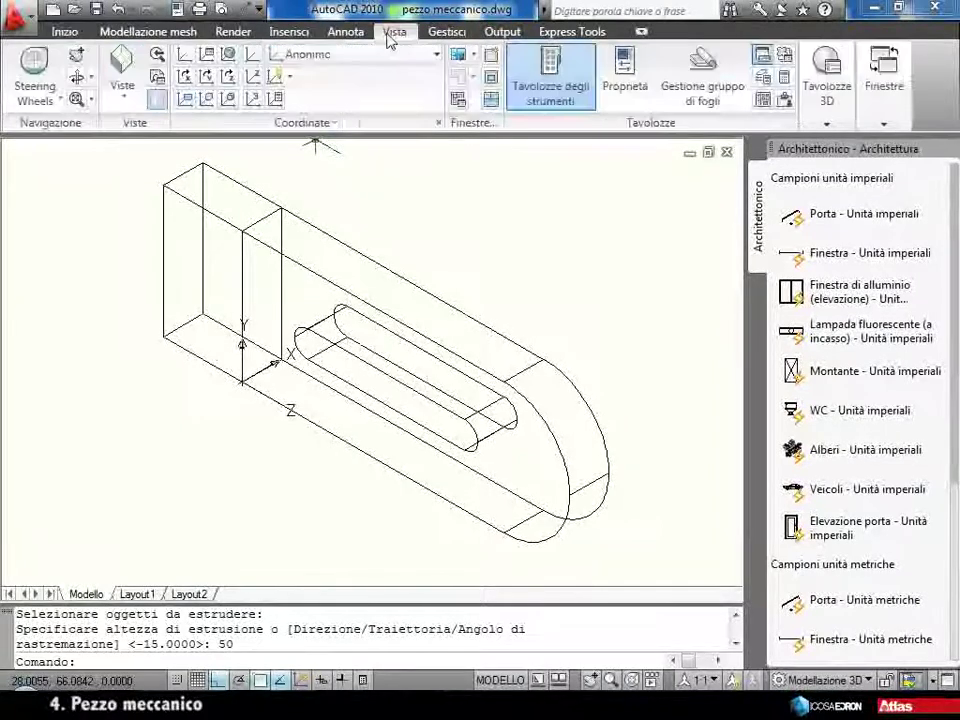
pyautogui.click(254, 99)
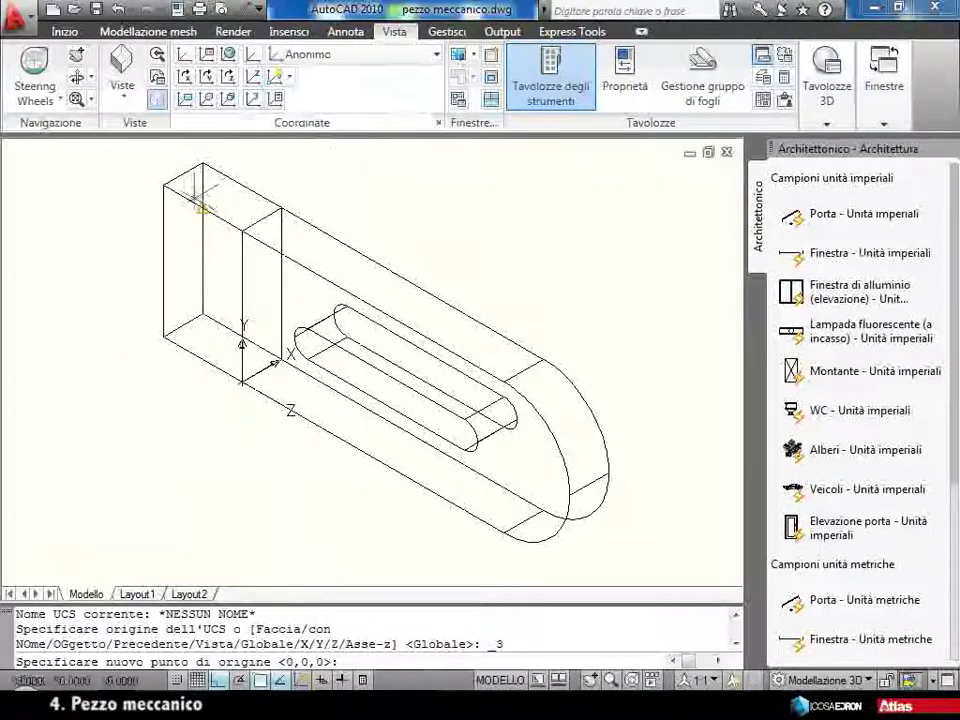
pyautogui.click(162, 337)
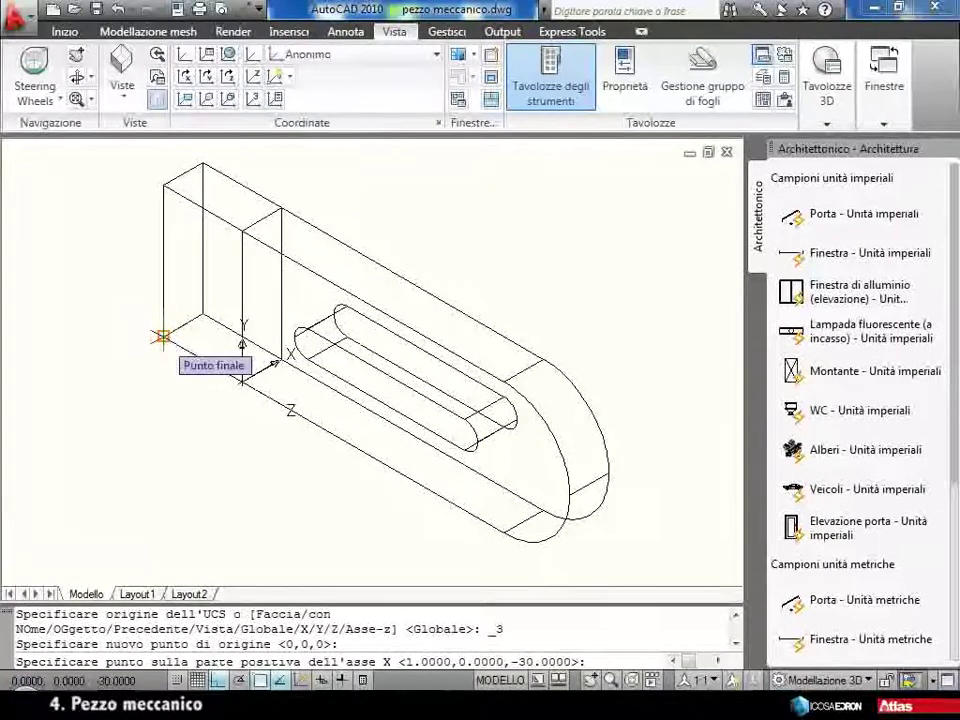
pyautogui.click(200, 357)
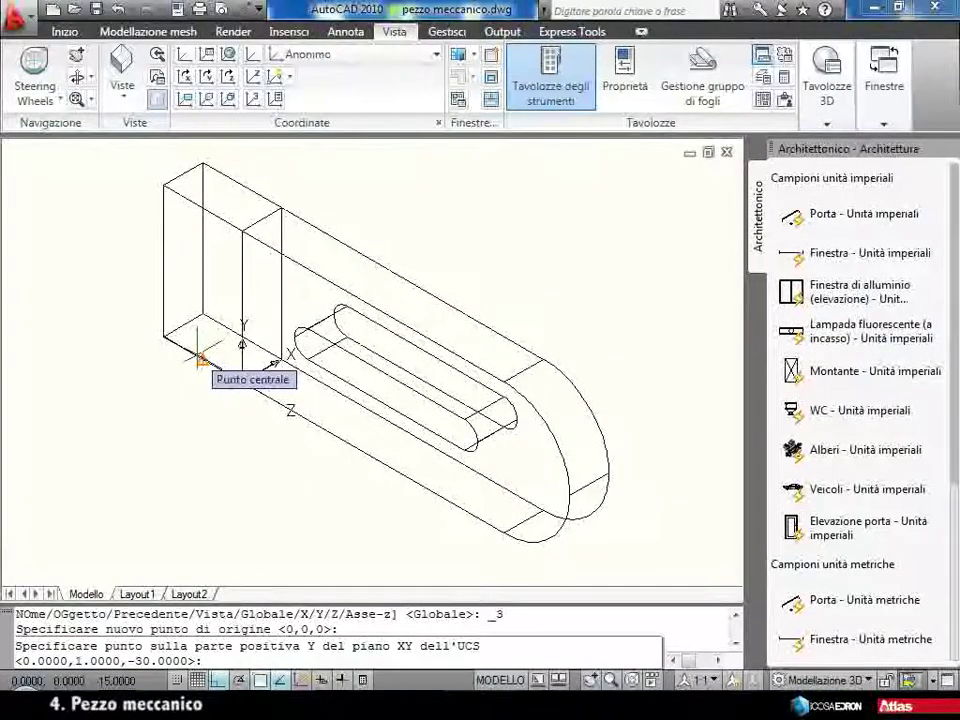
pyautogui.click(162, 262)
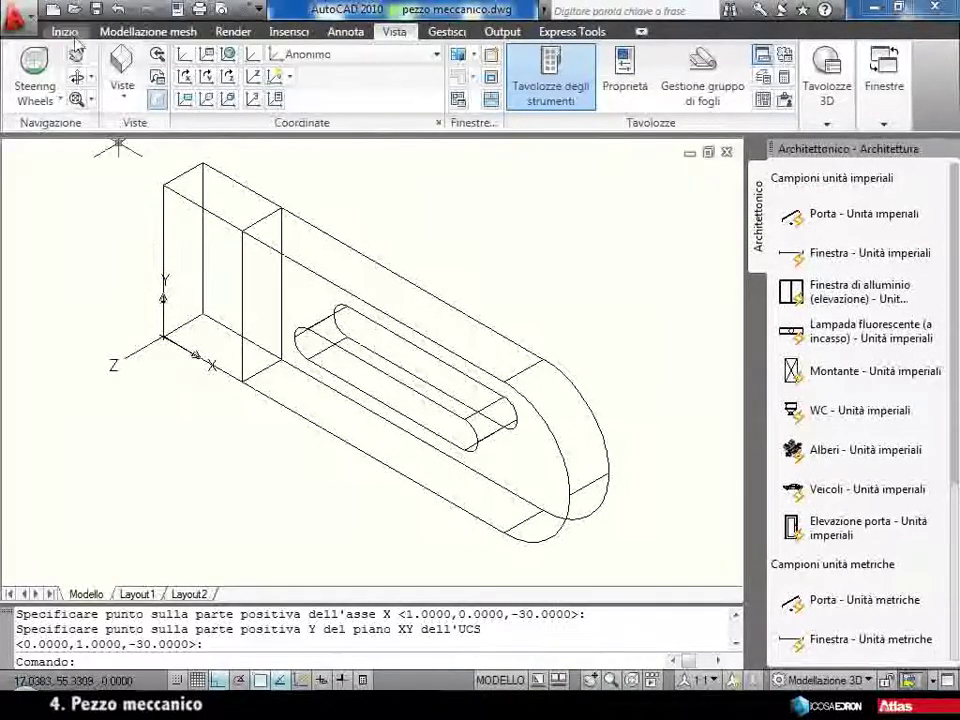
pyautogui.click(73, 36)
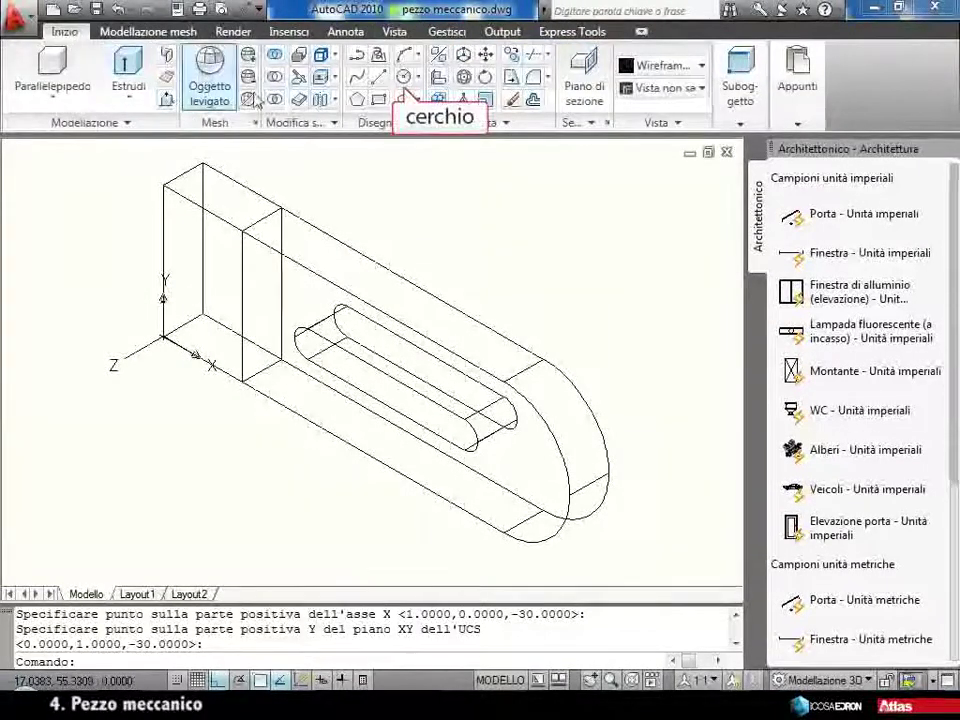
# Draw a circle of radius 15 above the plate
pyautogui.click(405, 80)
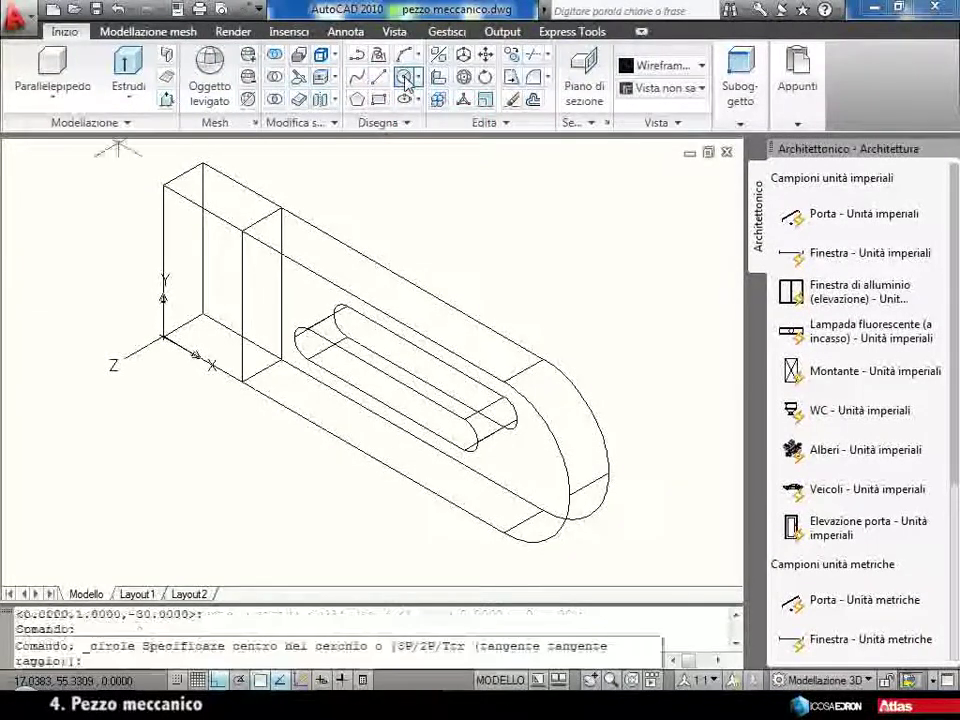
pyautogui.click(505, 252)
pyautogui.write('r')
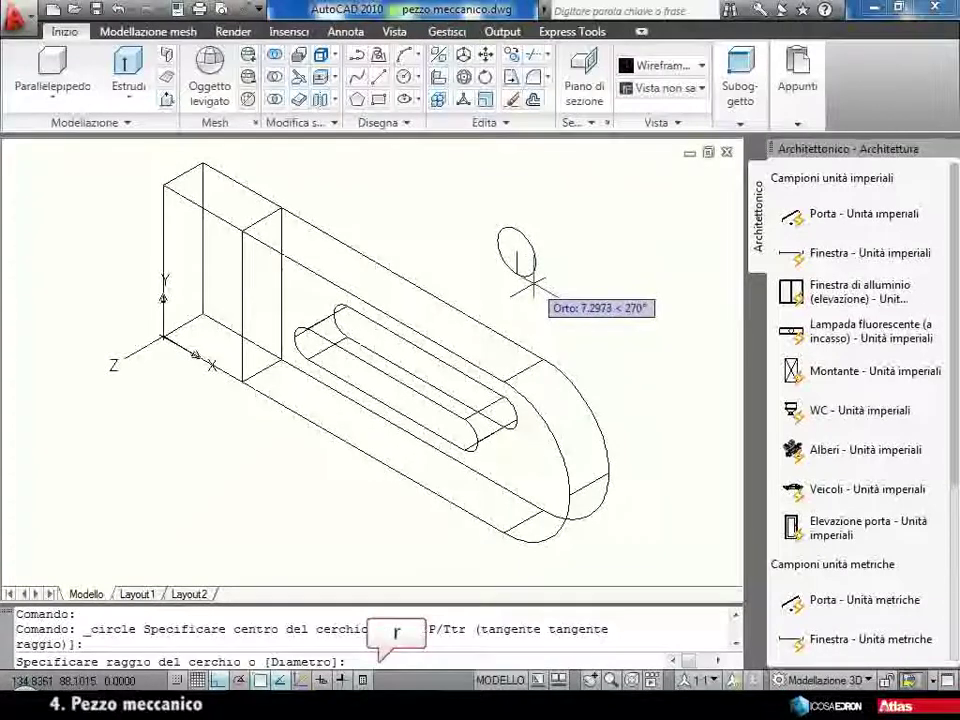
pyautogui.press('Return')
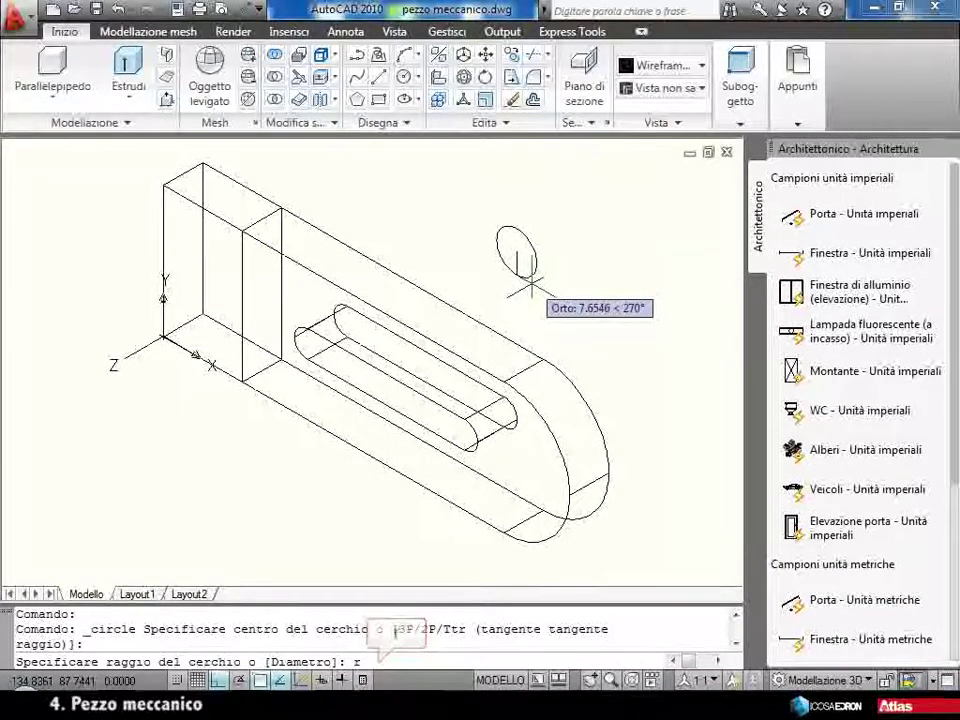
pyautogui.write('15')
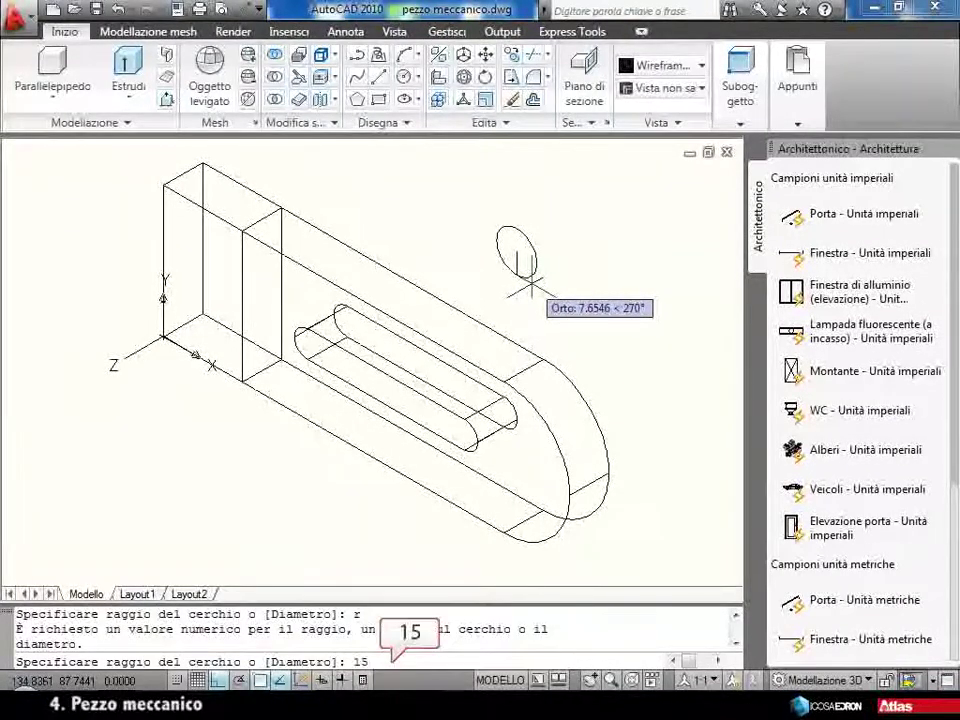
pyautogui.press('Return')
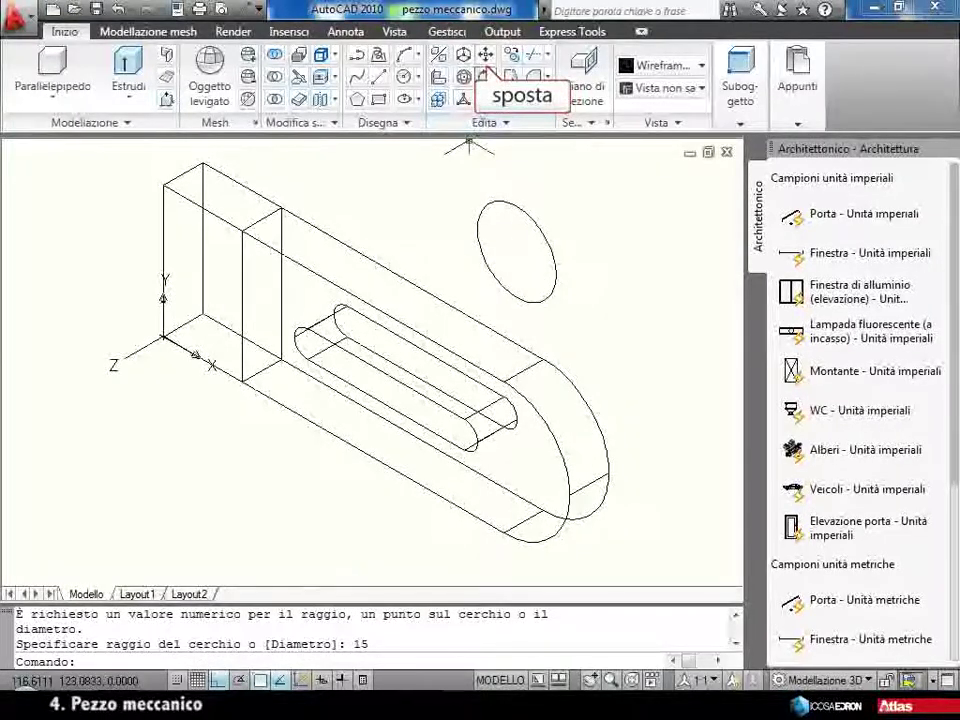
# Move the circle by its lower quadrant onto the upright block's edge midpoint
pyautogui.click(485, 55)
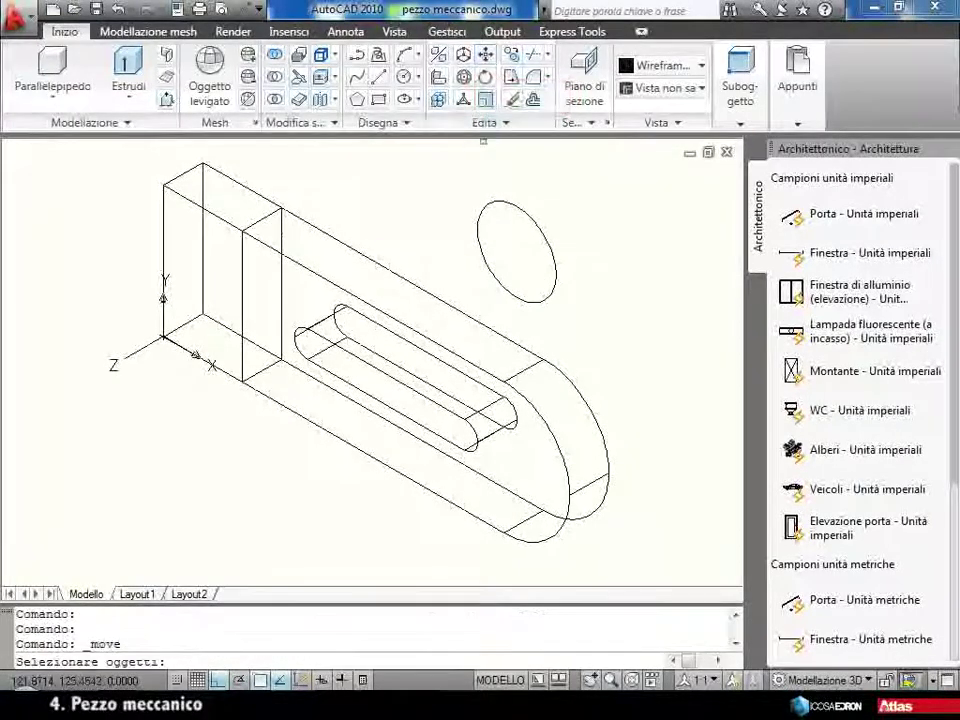
pyautogui.click(481, 256)
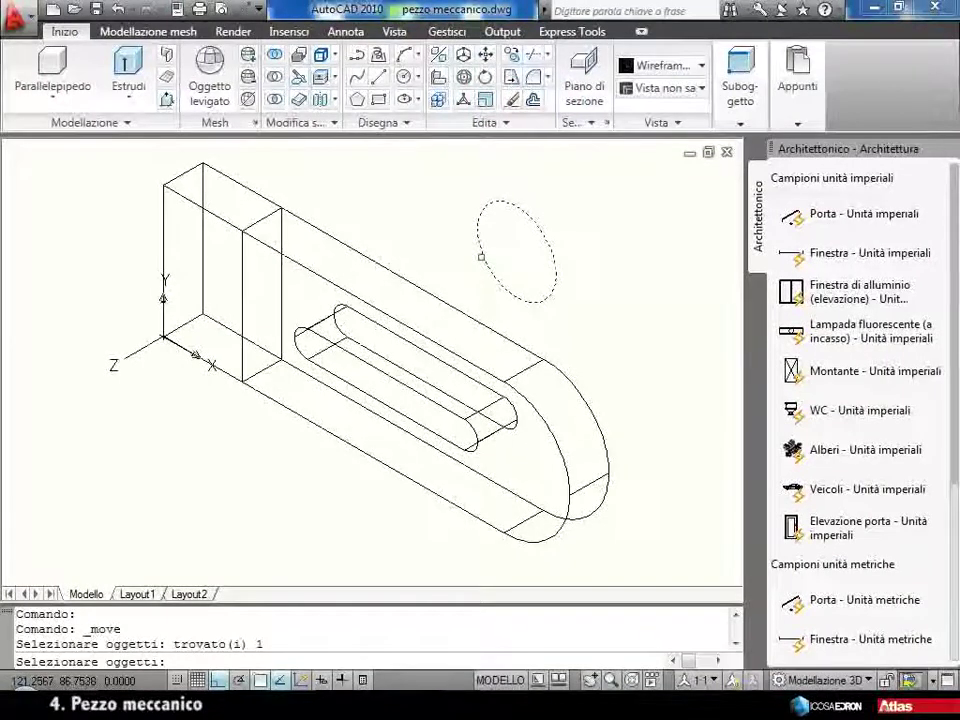
pyautogui.press('Return')
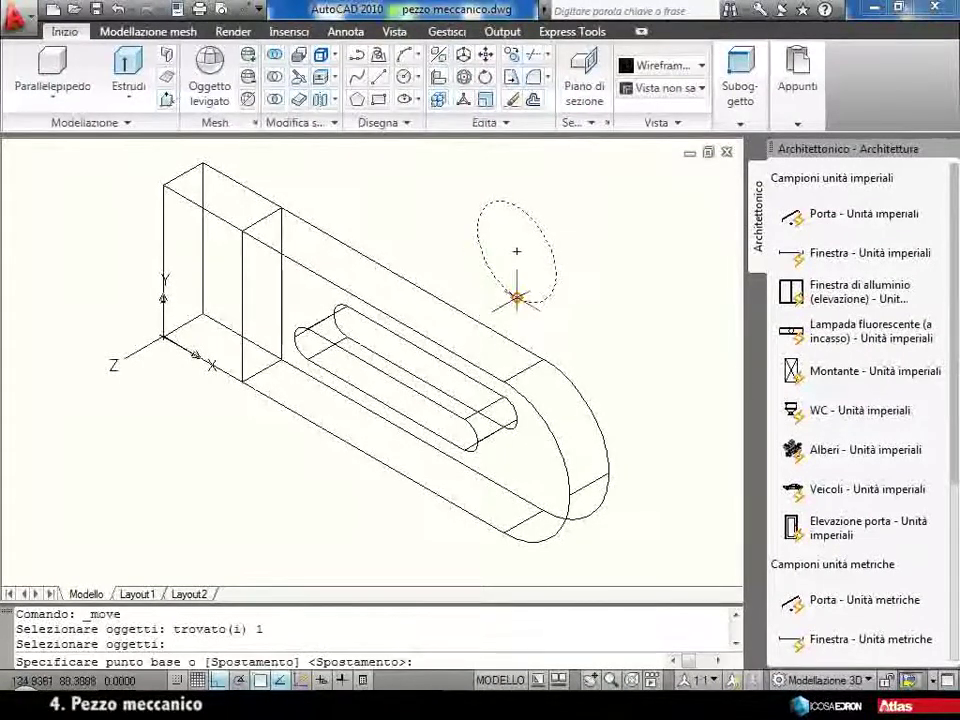
pyautogui.click(517, 297)
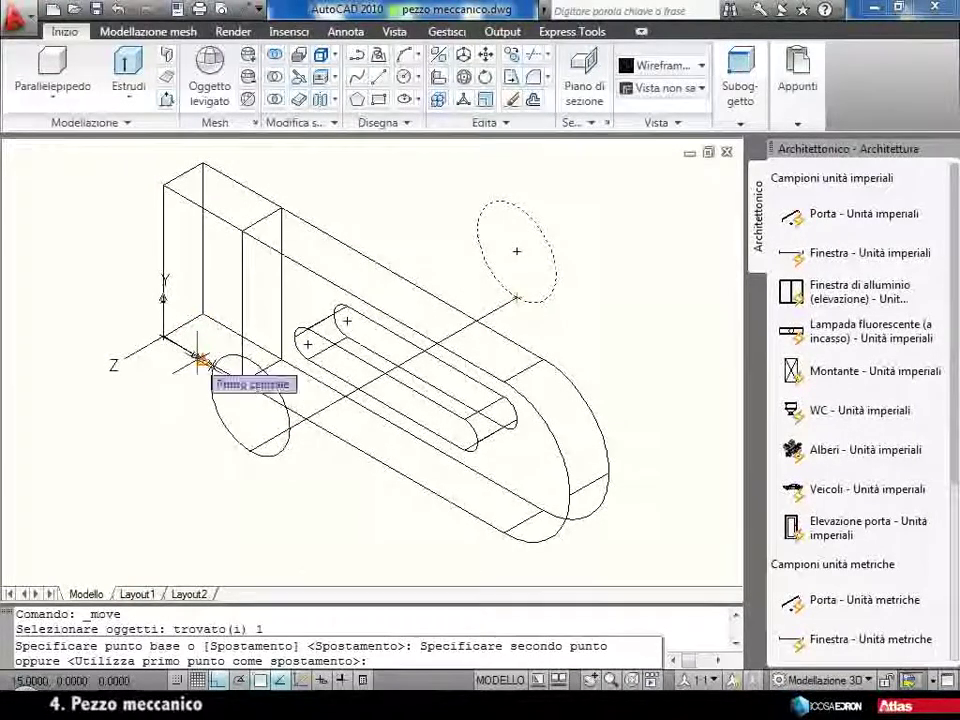
pyautogui.click(196, 354)
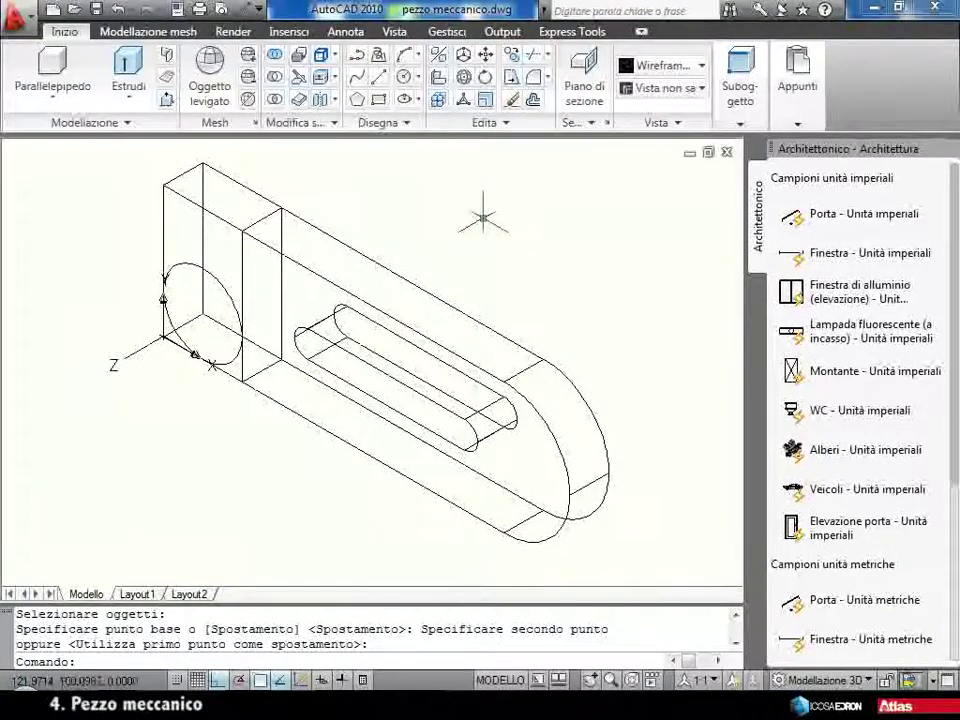
# Draw a radius-7 circle to the left of the model
pyautogui.moveTo(205, 318)
pyautogui.mouseDown(button='middle')
pyautogui.moveTo(300, 350)
pyautogui.moveTo(318, 395)
pyautogui.mouseUp(button='middle')
pyautogui.scroll(2, 305, 348)
pyautogui.scroll(2, 311, 345)
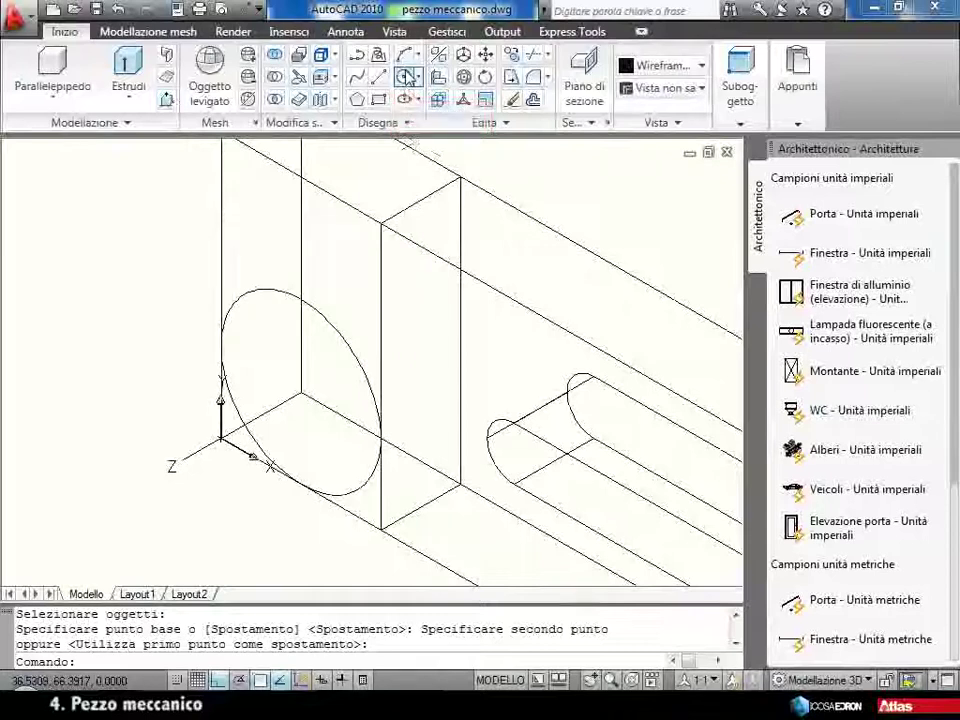
pyautogui.click(406, 77)
pyautogui.click(130, 272)
pyautogui.write('r')
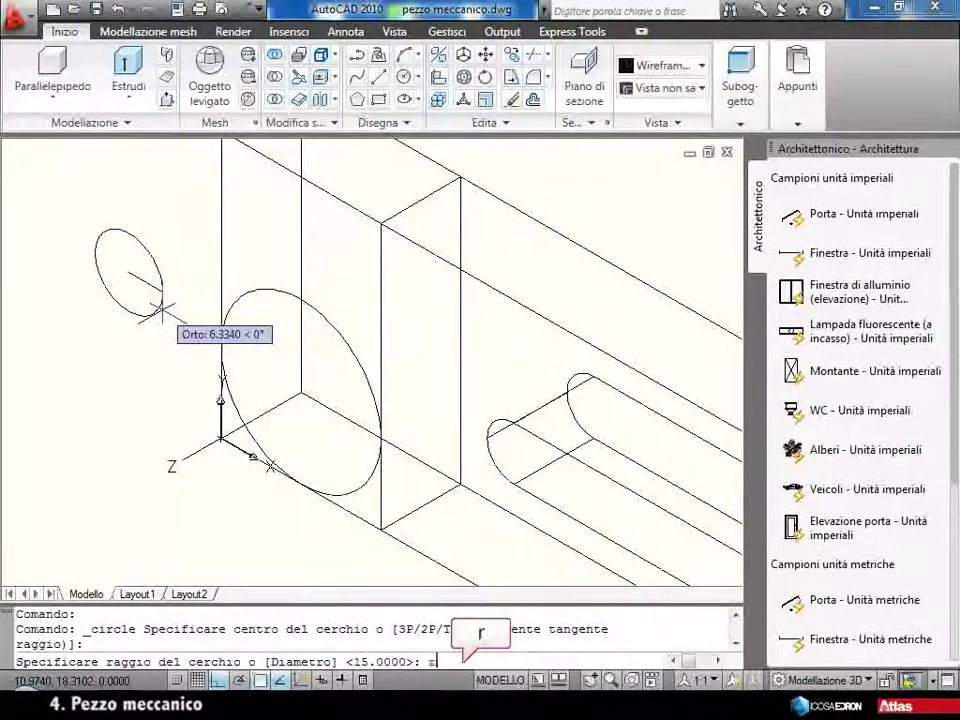
pyautogui.press('Return')
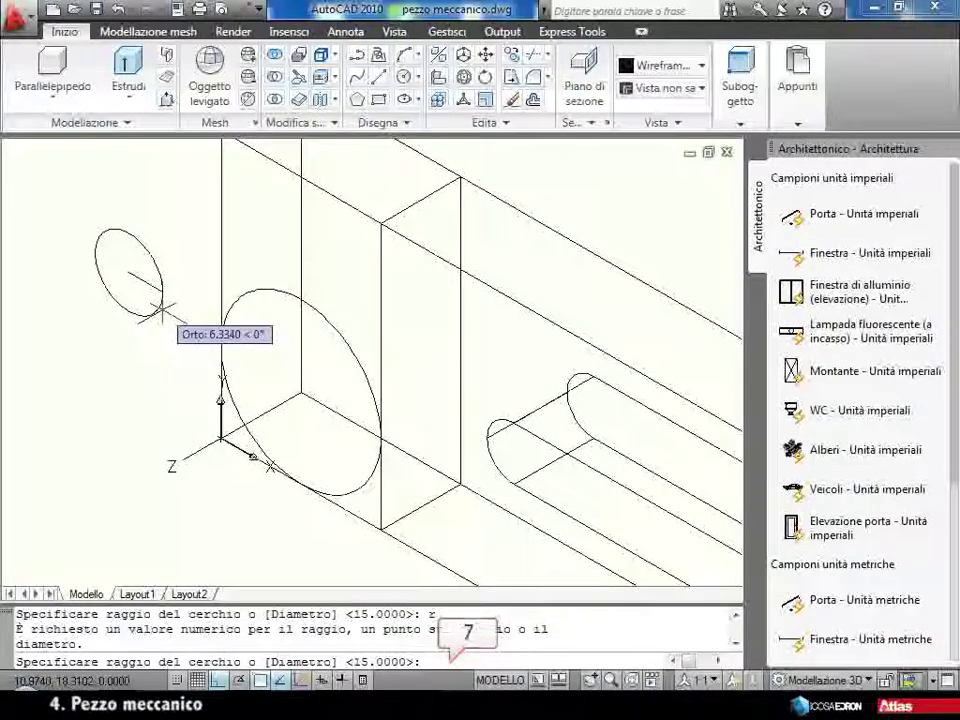
pyautogui.write('7')
pyautogui.press('Return')
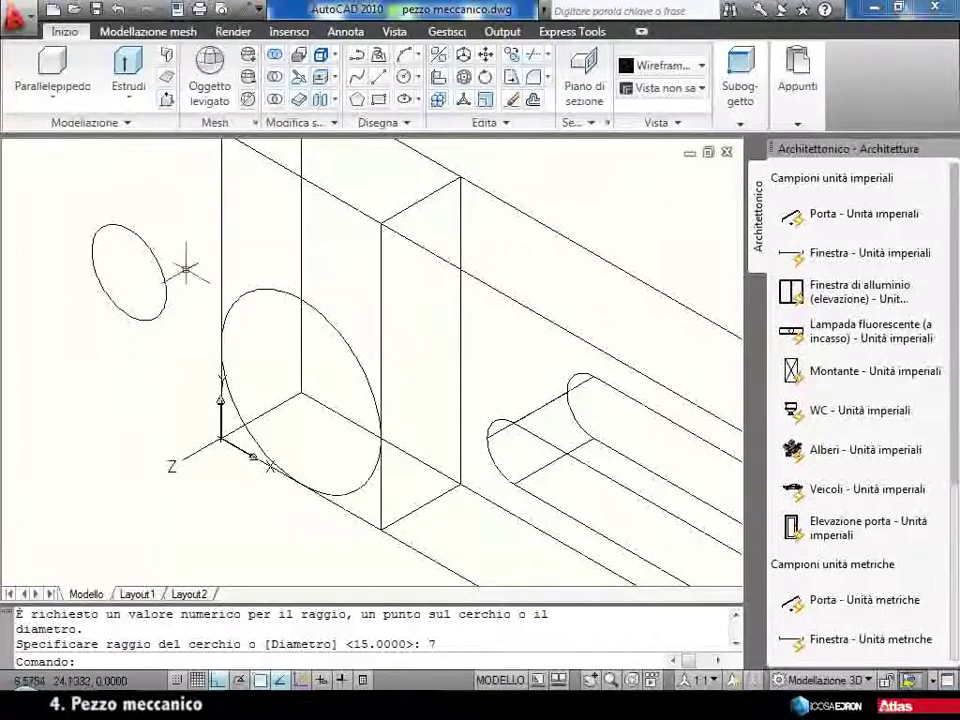
# Move the small circle from its centre to the large circle's centre
pyautogui.click(484, 56)
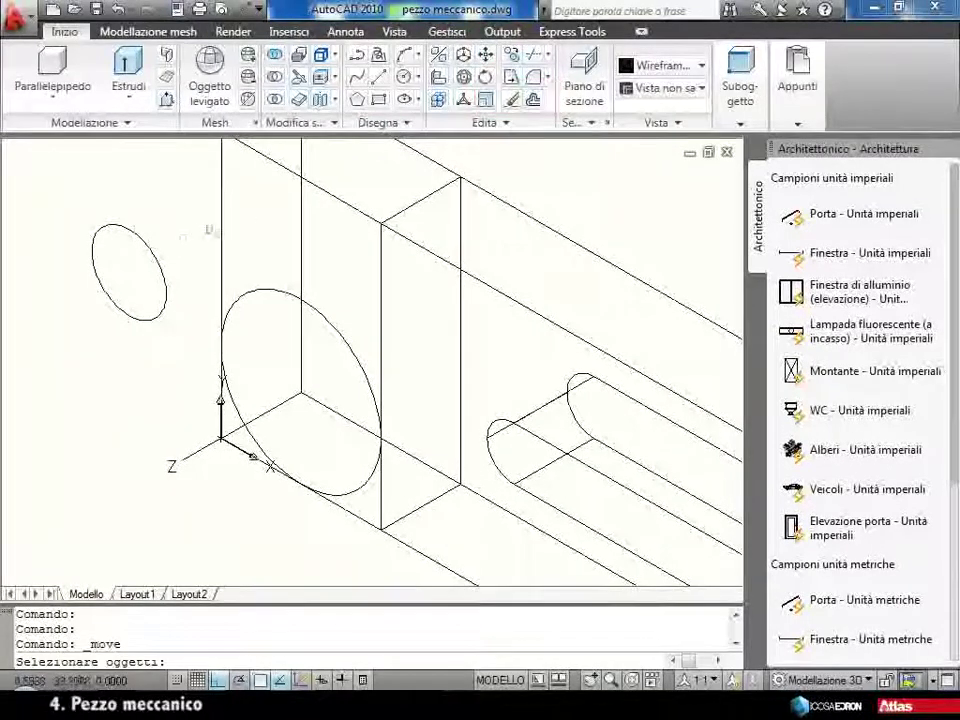
pyautogui.click(149, 255)
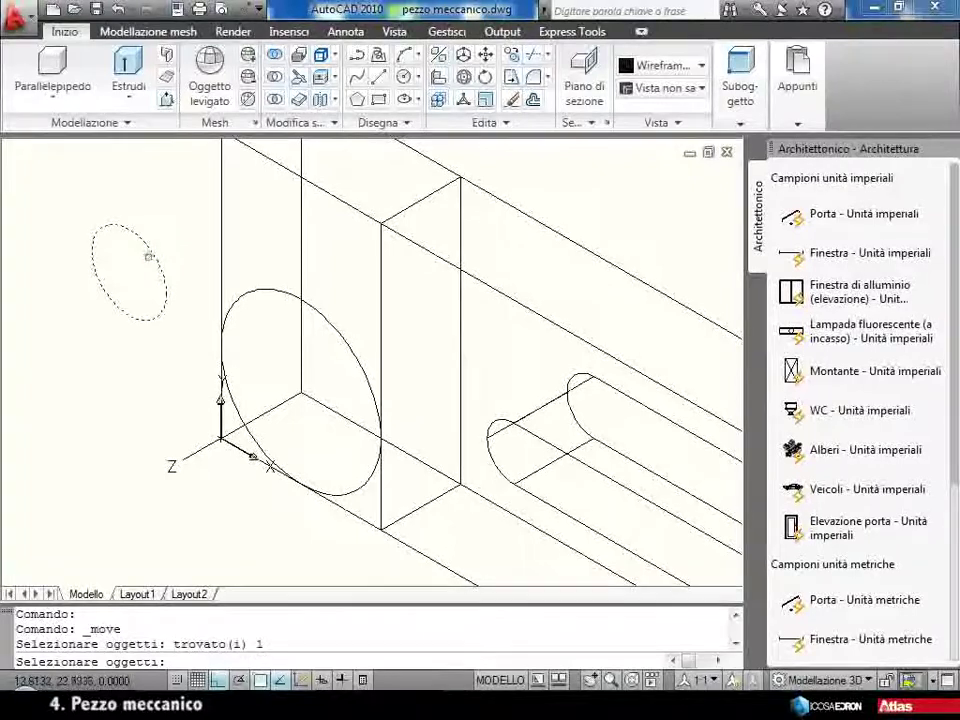
pyautogui.press('Return')
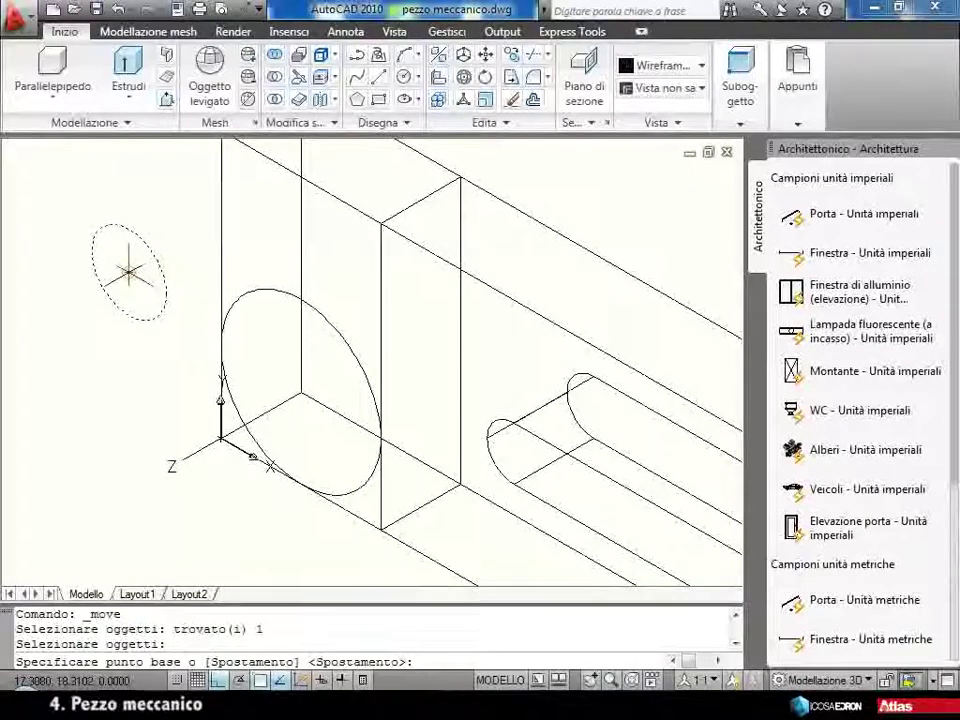
pyautogui.click(129, 271)
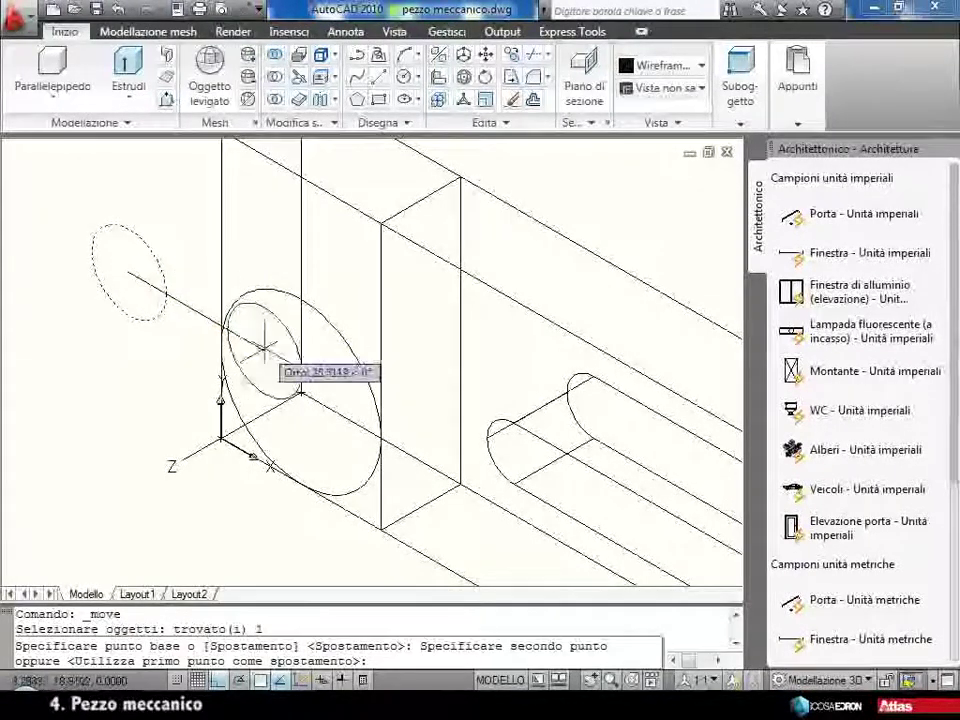
pyautogui.click(300, 391)
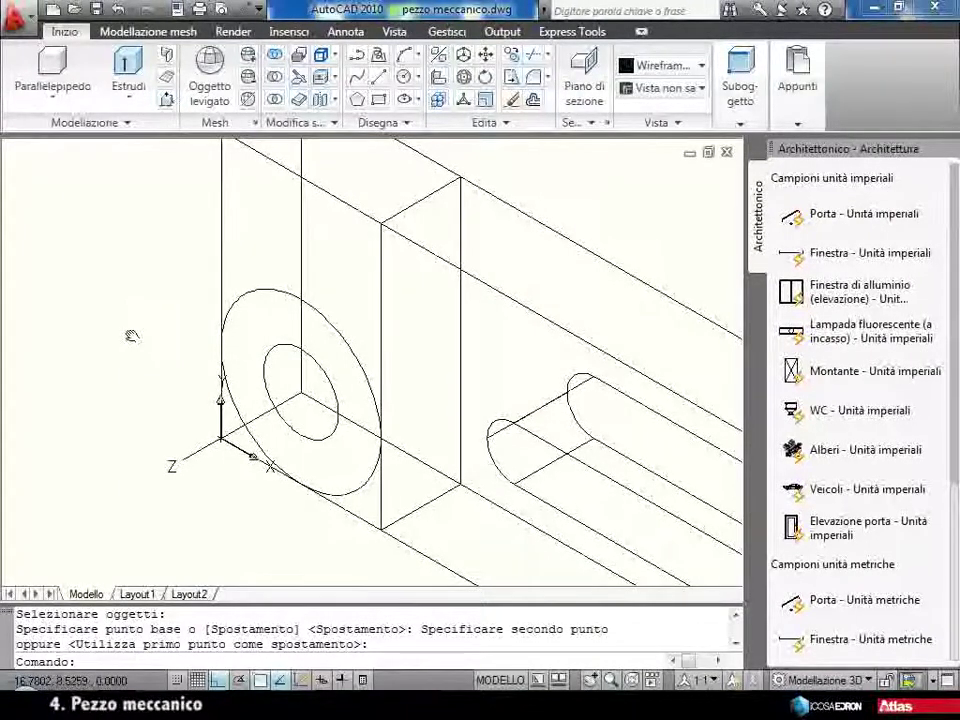
# Draw a rectangle left of the model with @3,30 as its opposite corner
pyautogui.moveTo(131, 336); pyautogui.dragTo(137, 365, button='middle')
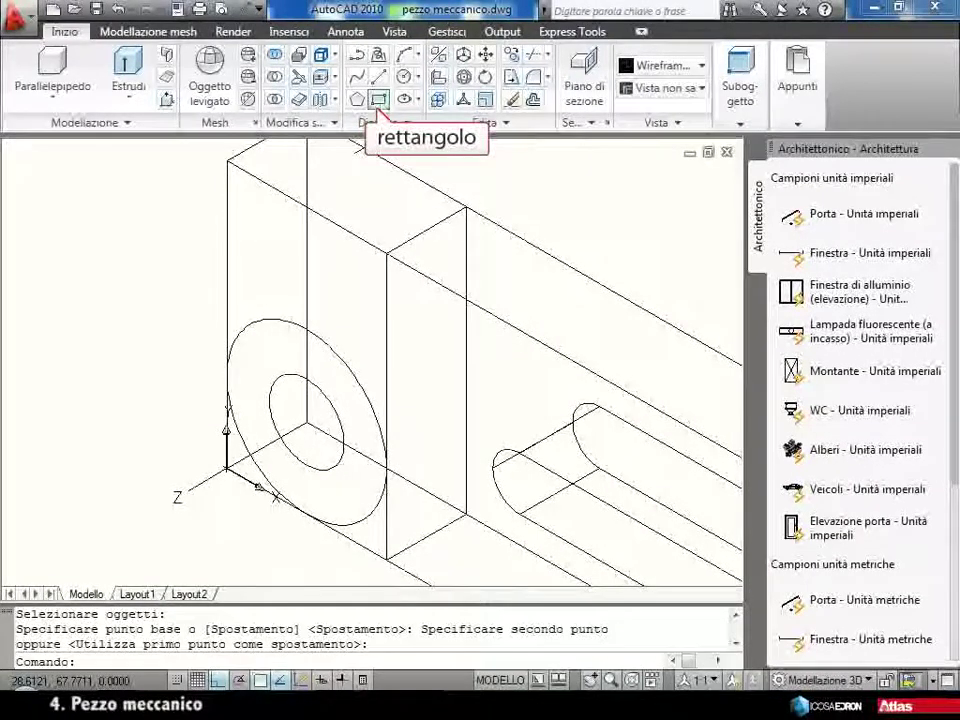
pyautogui.click(379, 100)
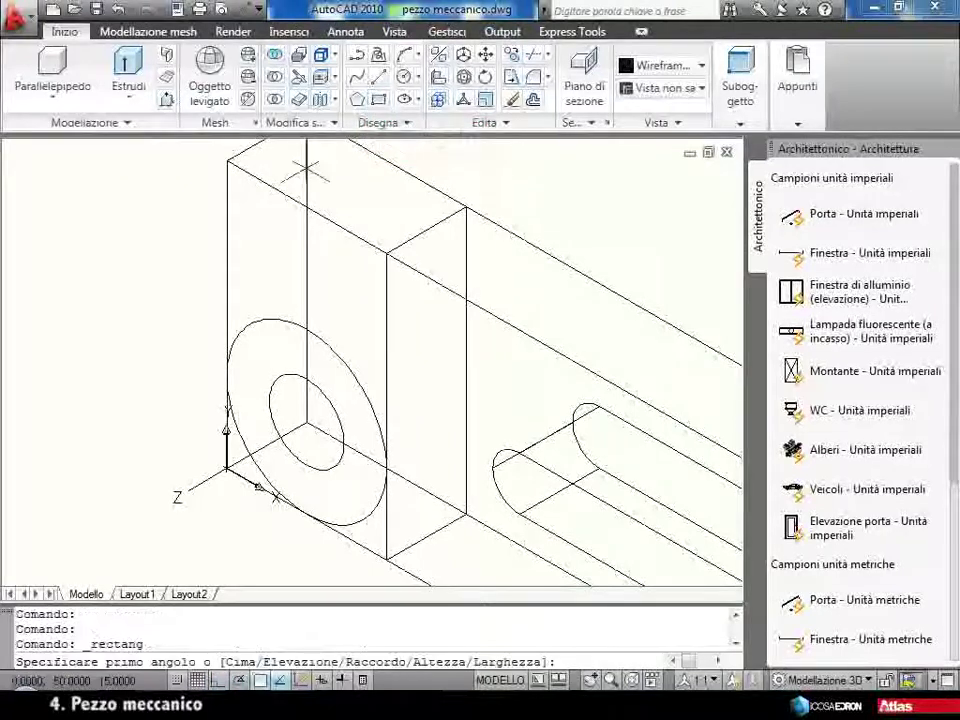
pyautogui.click(135, 227)
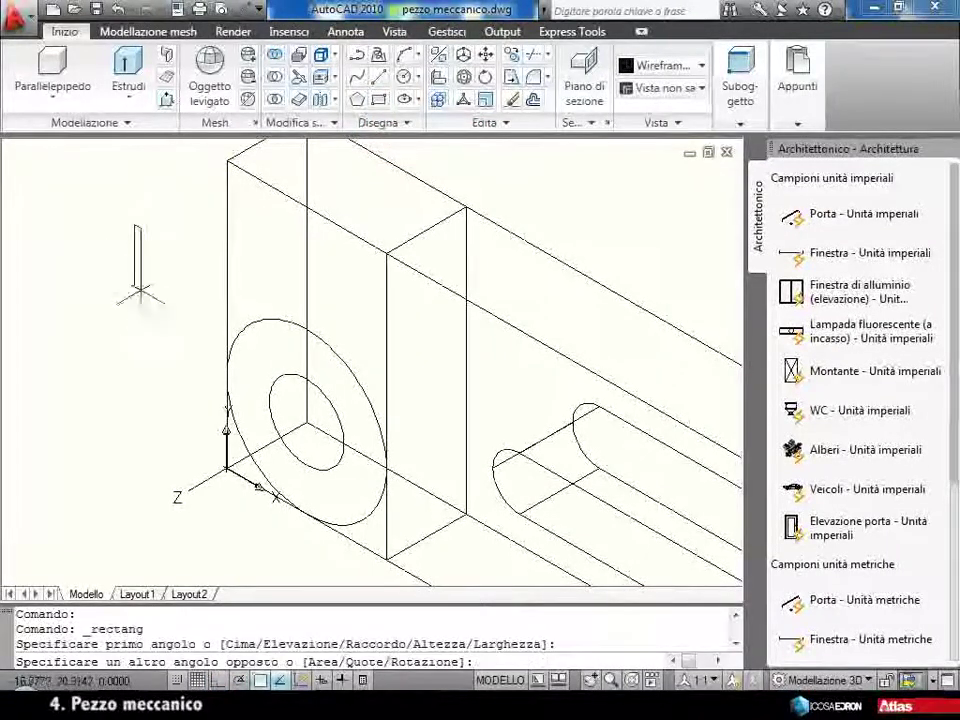
pyautogui.write('@3,30')
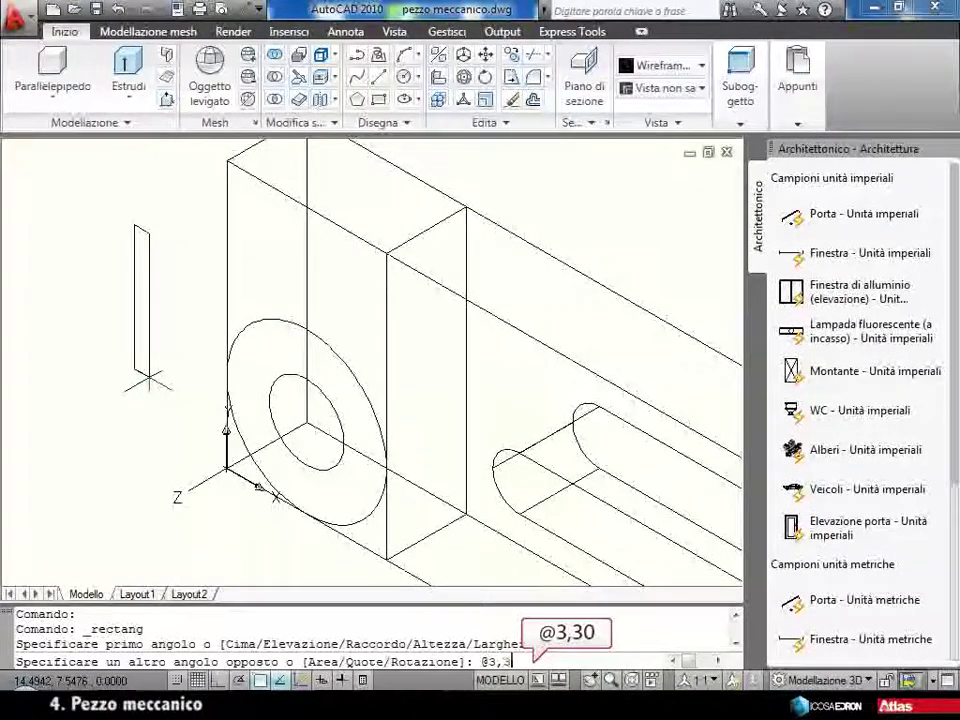
pyautogui.press('Return')
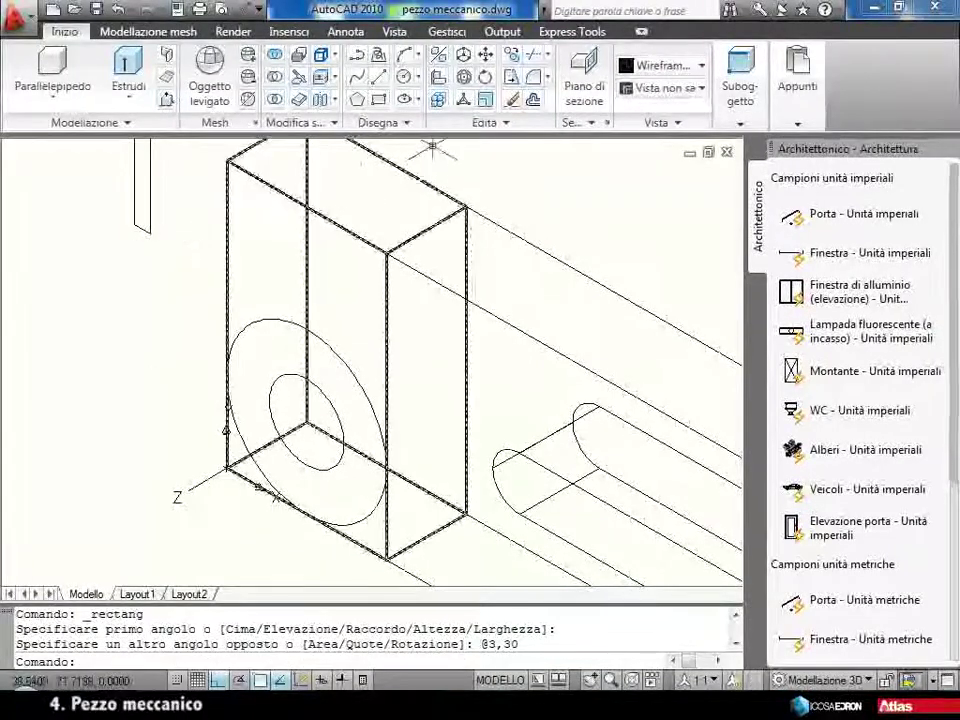
pyautogui.scroll(-3, 455, 176)
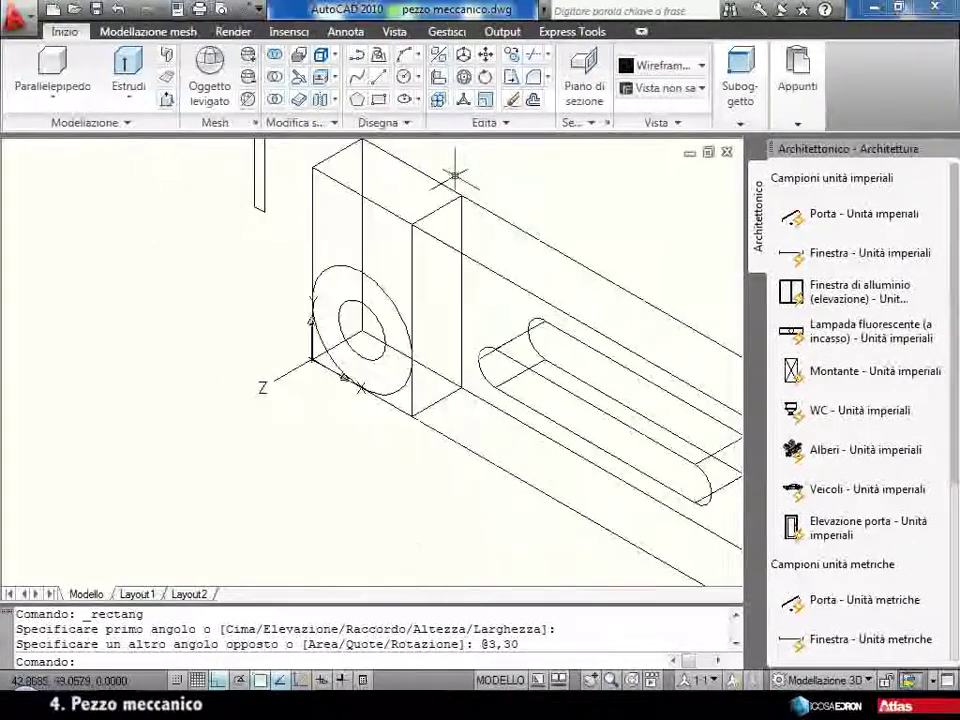
pyautogui.moveTo(455, 176); pyautogui.dragTo(452, 263, button='middle')
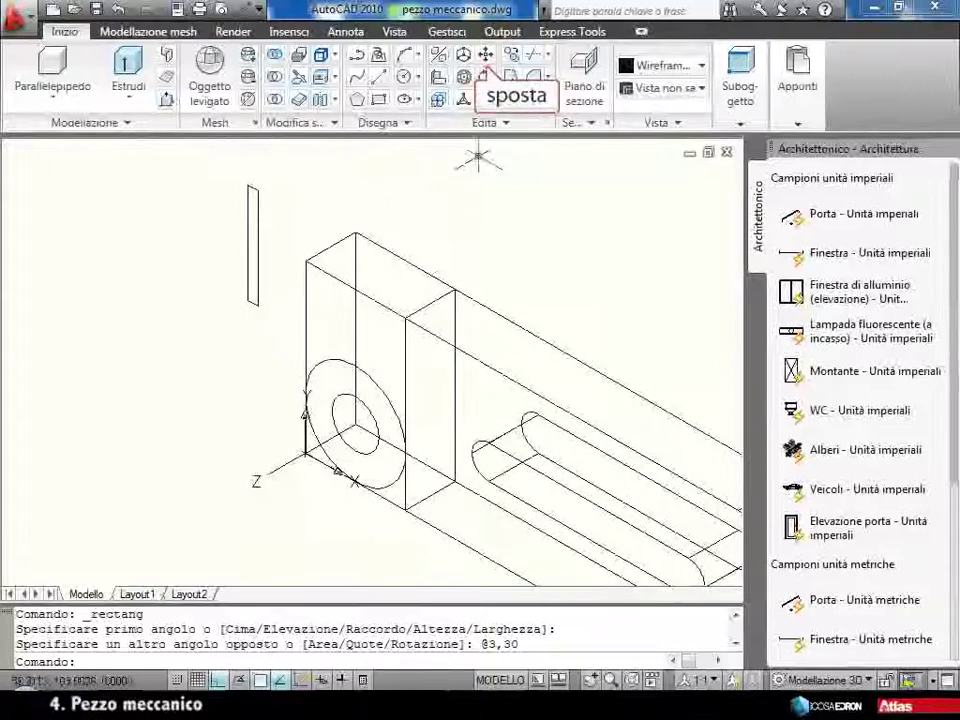
# Move the 3 by 30 rectangle by its corner onto the upright block's face
pyautogui.click(487, 57)
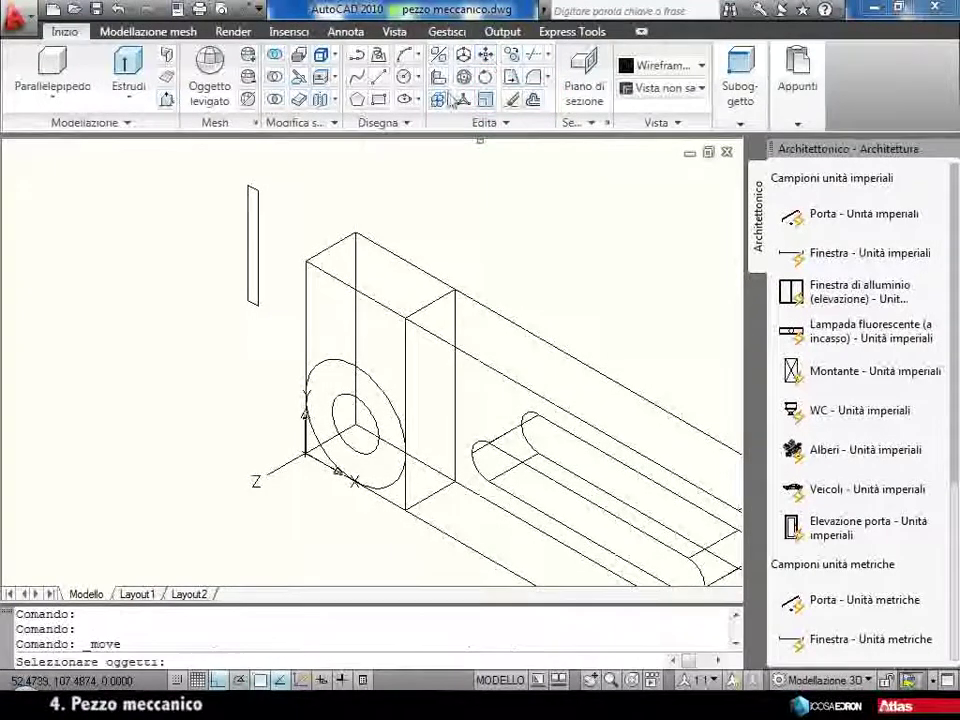
pyautogui.click(254, 203)
pyautogui.press('Return')
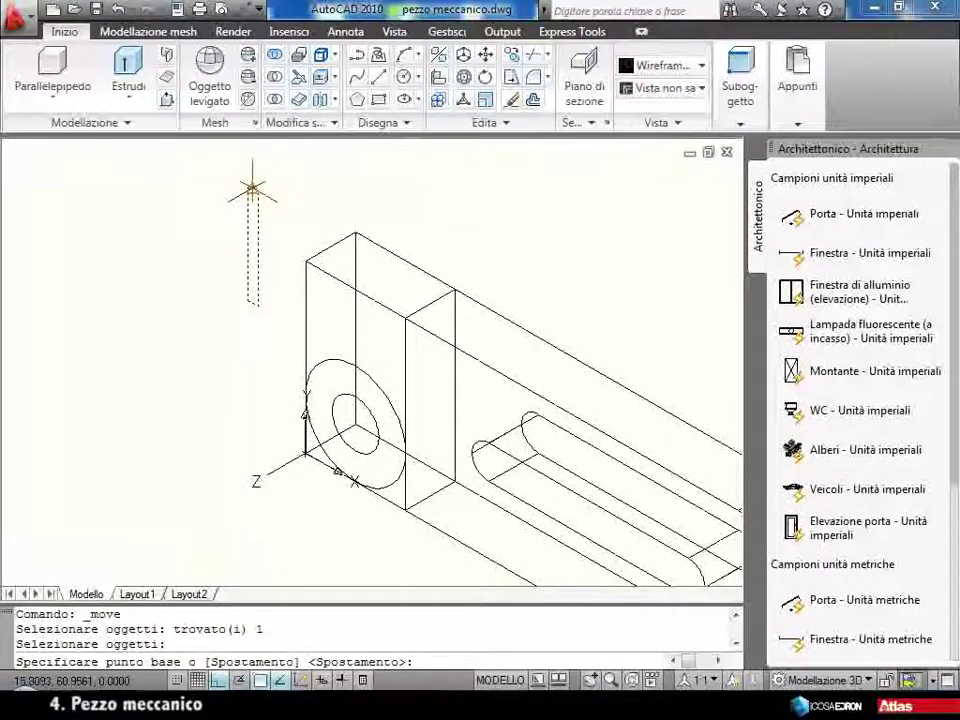
pyautogui.click(252, 189)
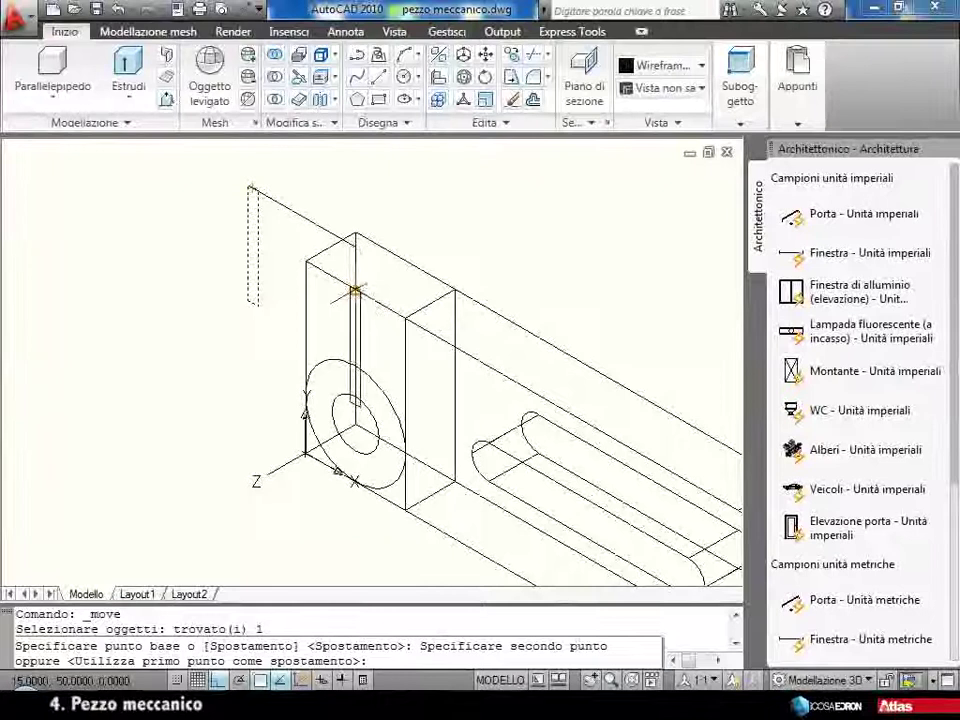
pyautogui.click(354, 290)
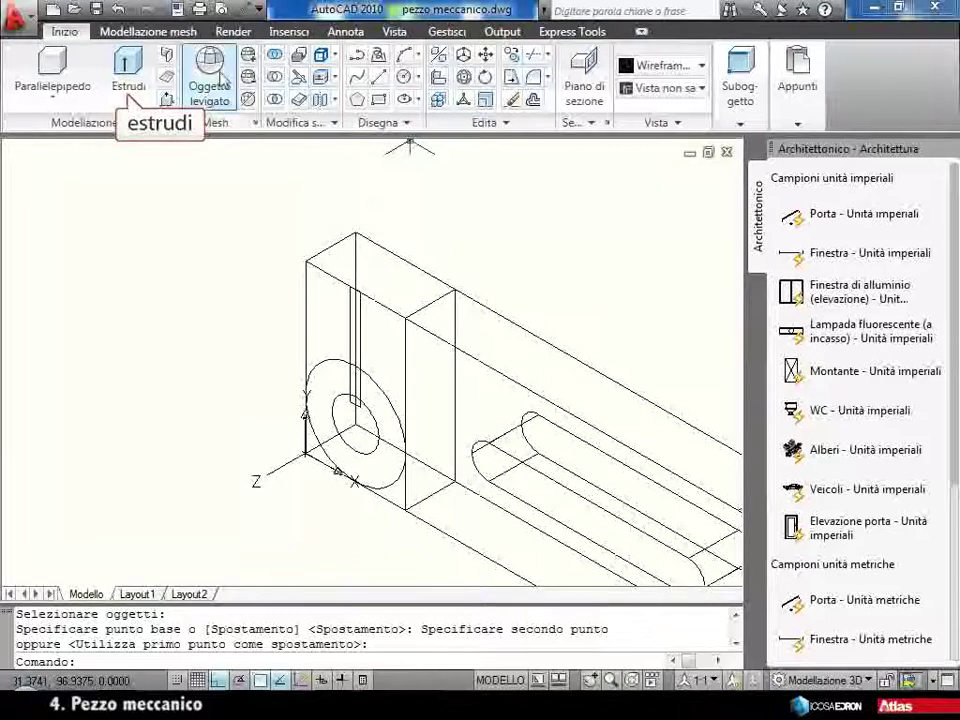
# Extrude the outer and inner concentric circles to a height of 15
pyautogui.click(121, 66)
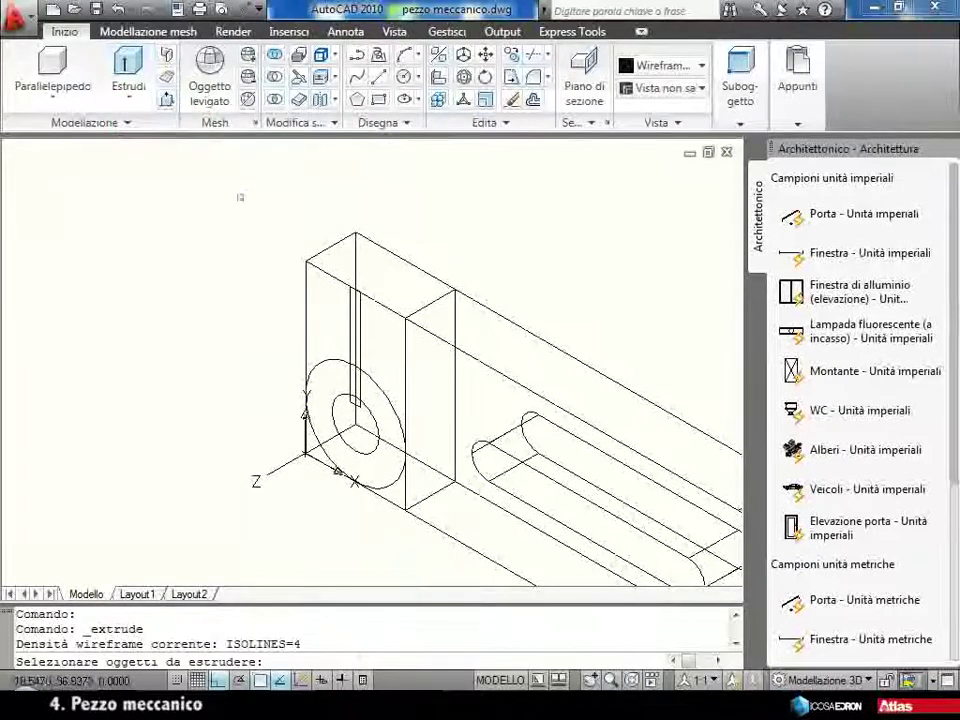
pyautogui.click(322, 372)
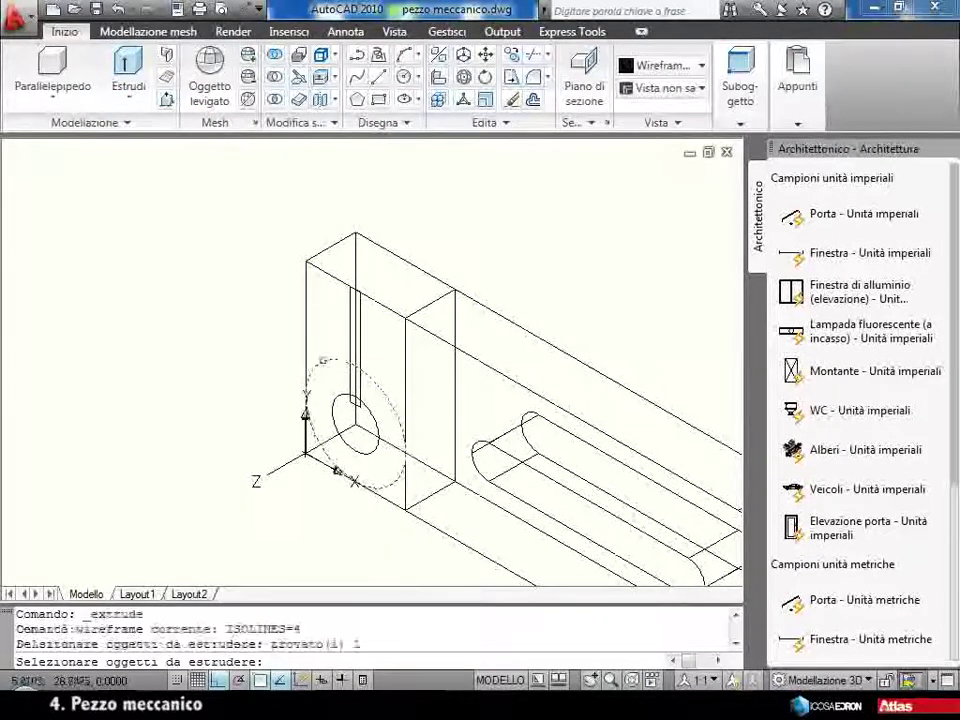
pyautogui.click(331, 408)
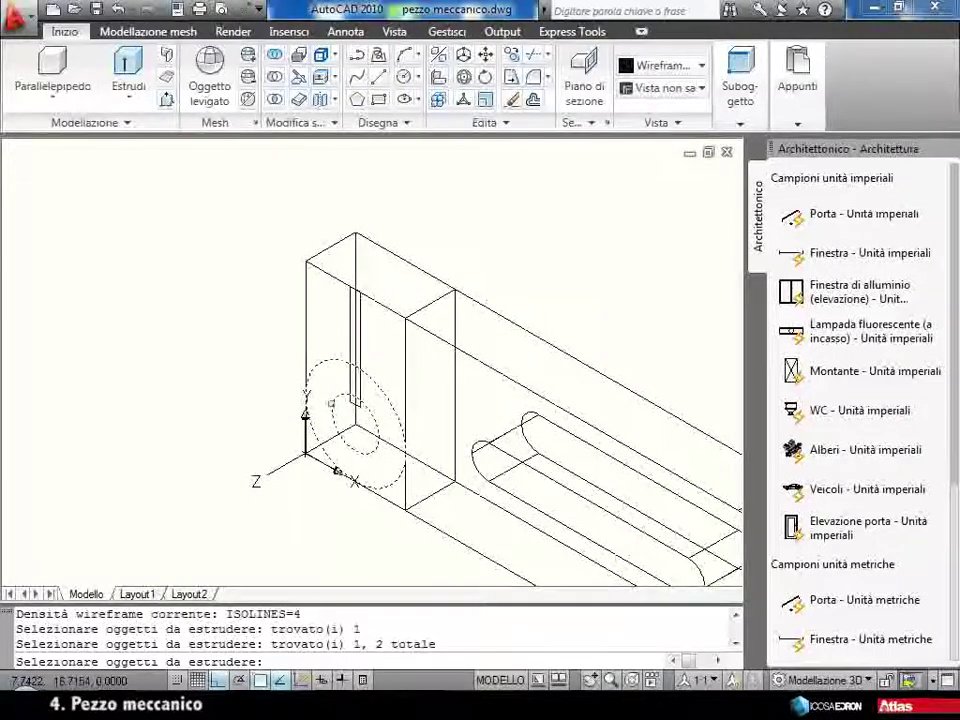
pyautogui.press('Return')
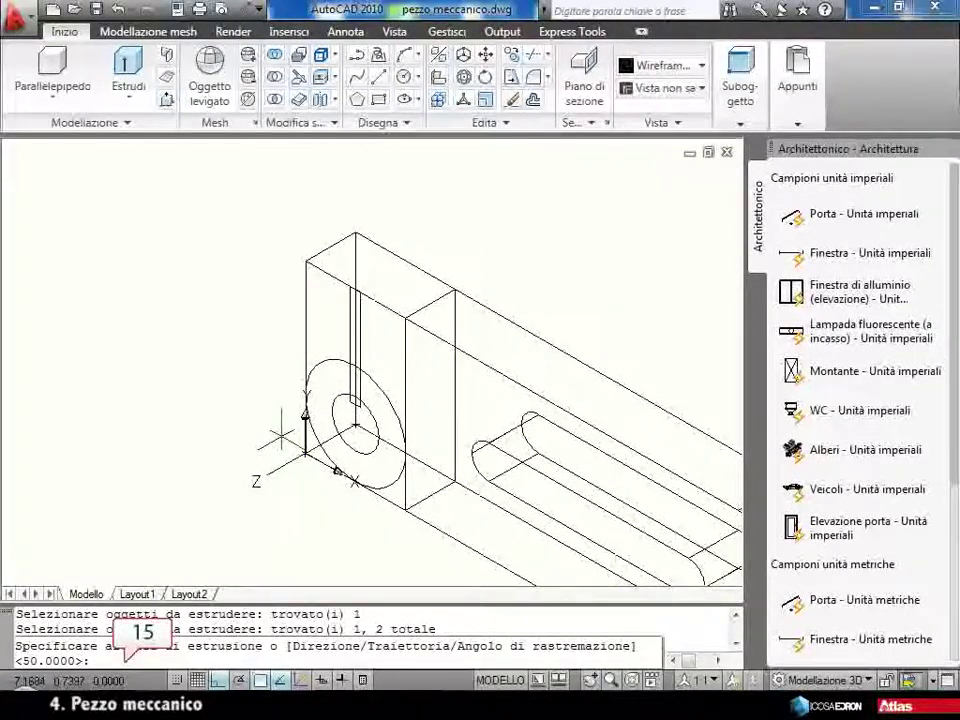
pyautogui.write('15')
pyautogui.press('Return')
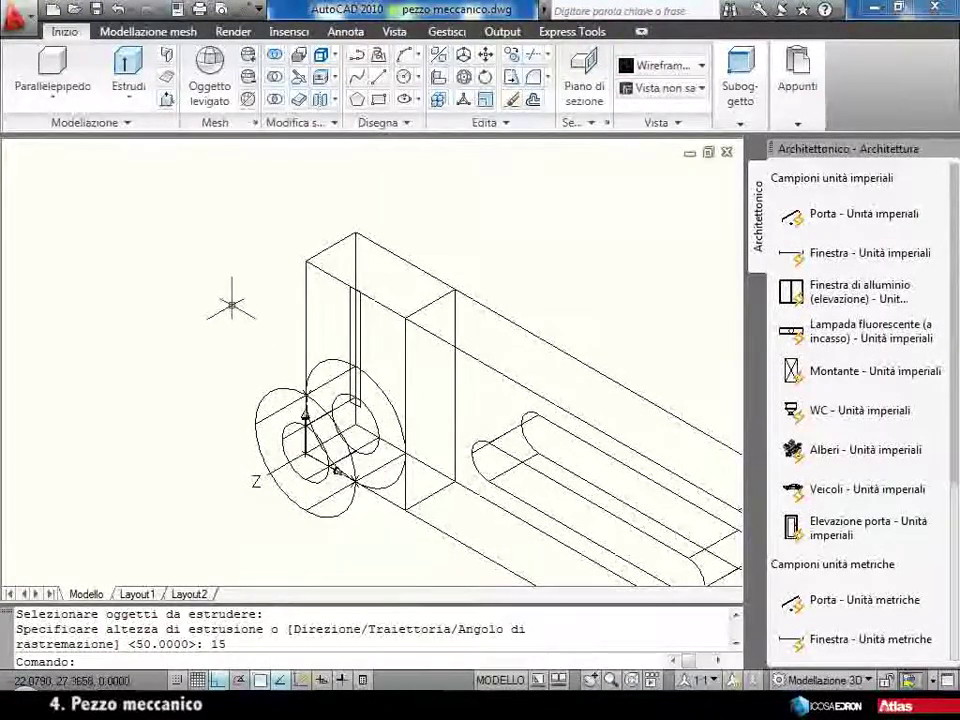
# Subtract the inner cylinder from the outer cylinder to bore the boss
pyautogui.click(275, 79)
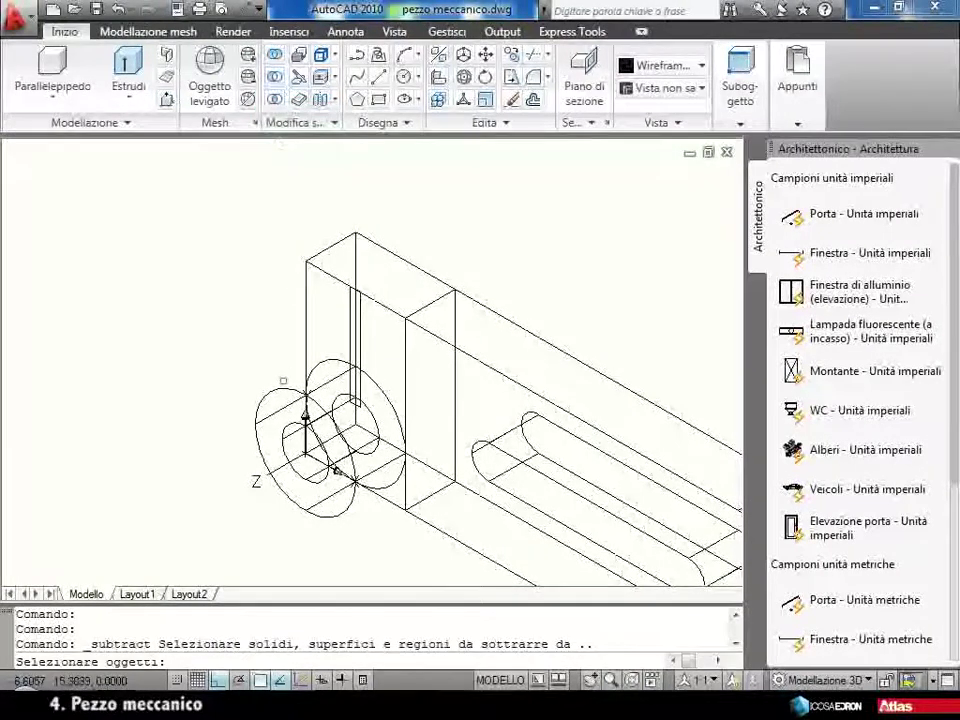
pyautogui.click(283, 386)
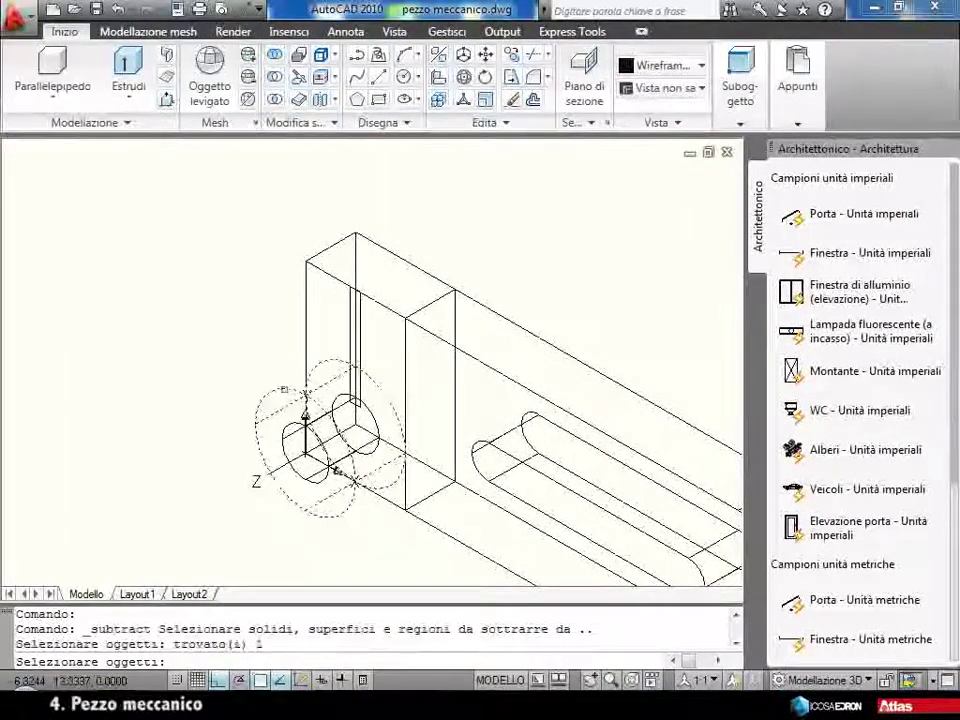
pyautogui.press('Return')
pyautogui.click(284, 440)
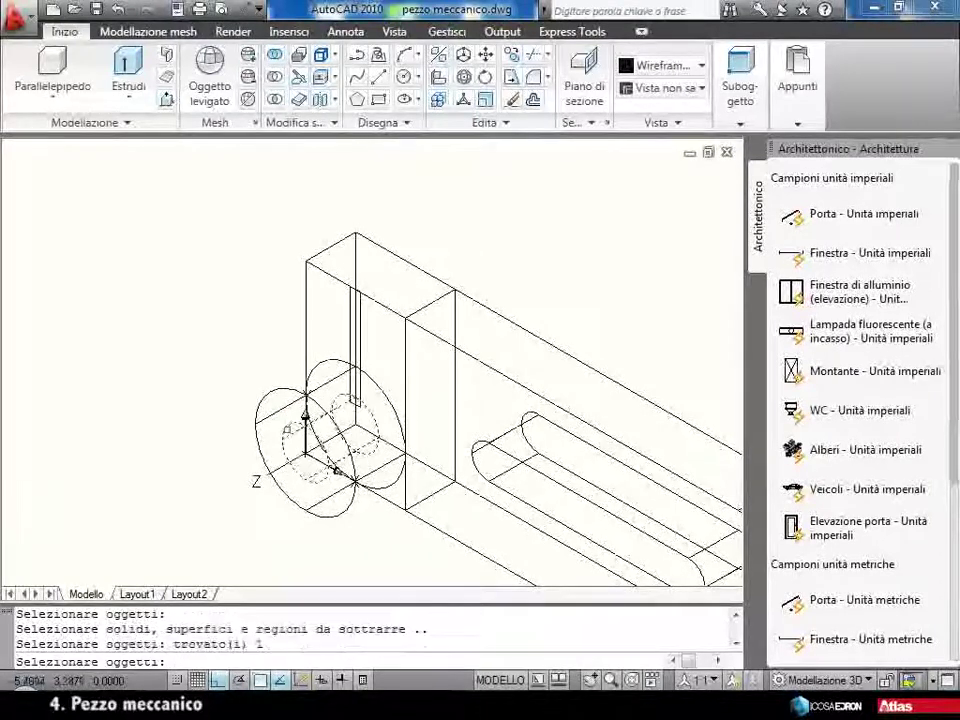
pyautogui.press('Return')
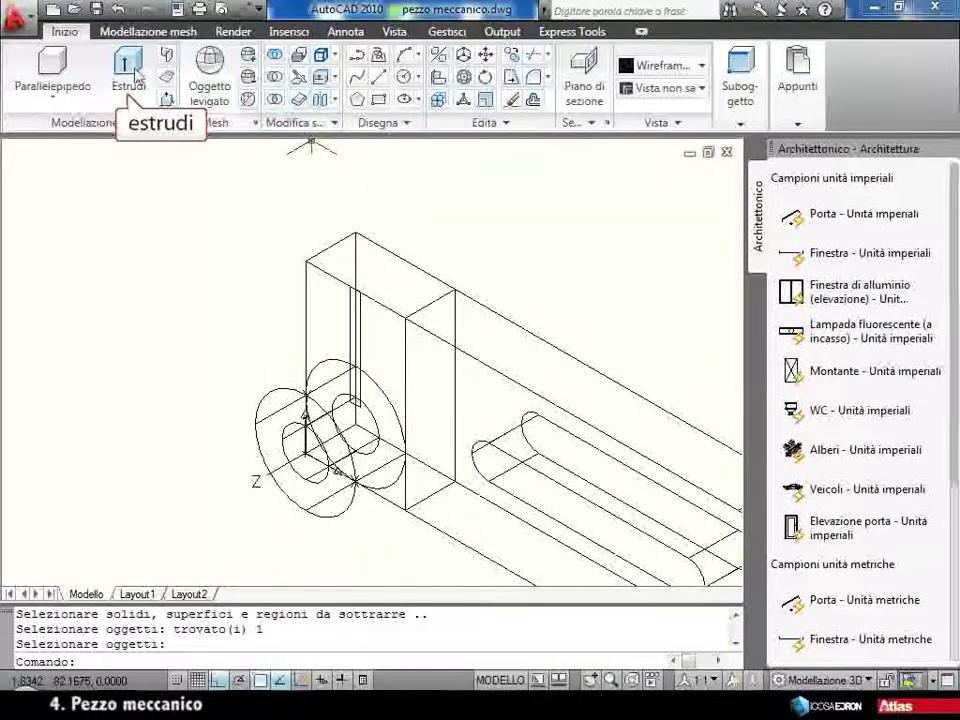
# Extrude the thin 3 by 30 rectangle 15 units into a slim rib
pyautogui.click(124, 68)
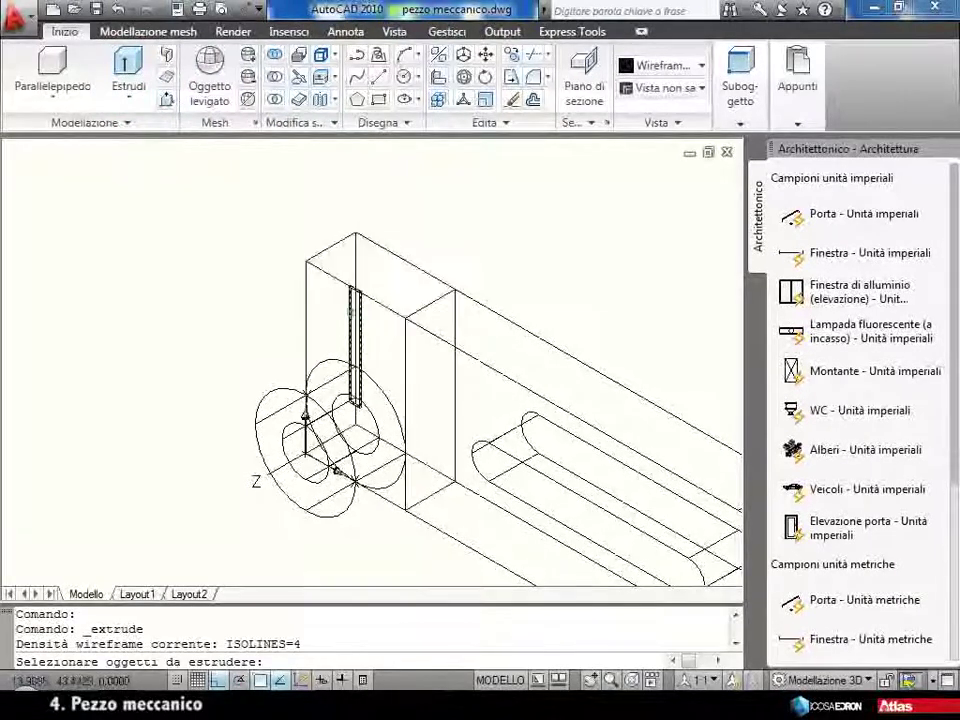
pyautogui.click(354, 302)
pyautogui.press('Return')
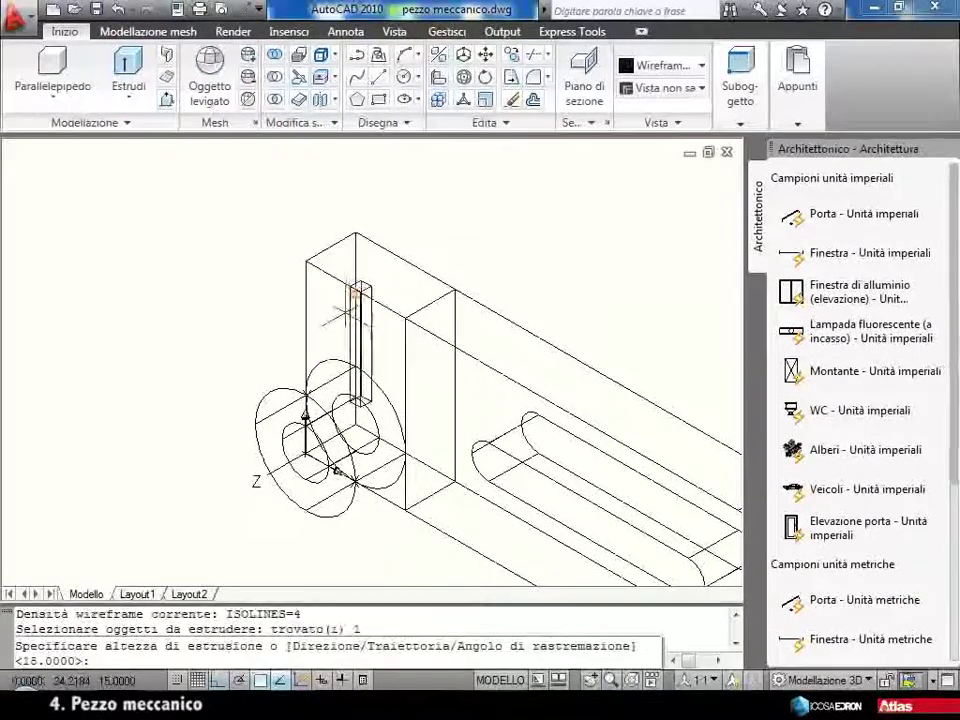
pyautogui.write('15')
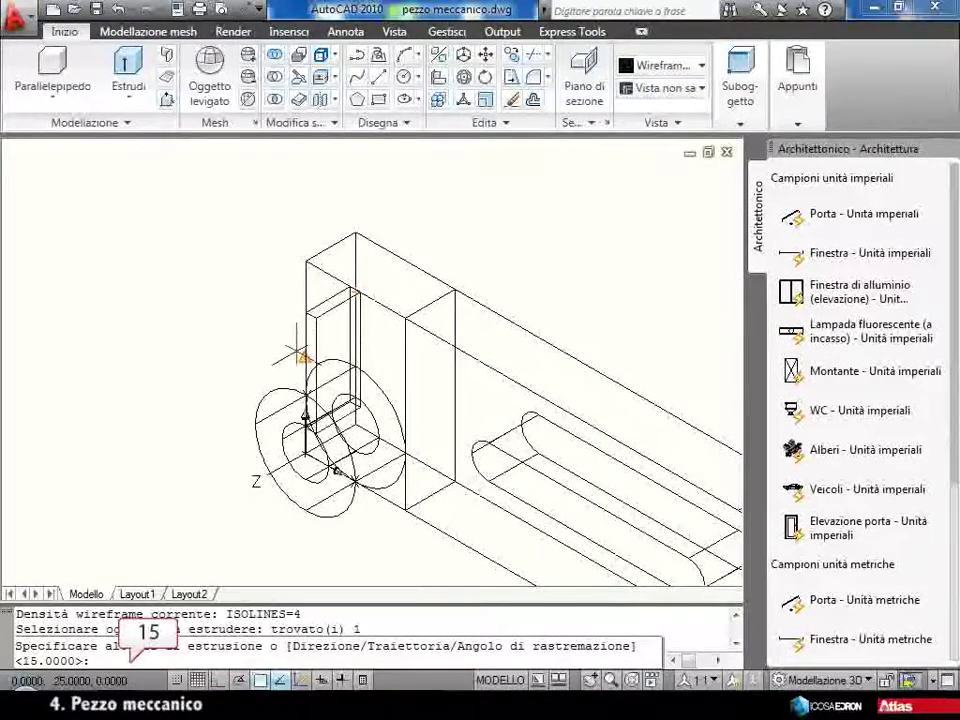
pyautogui.write('15')
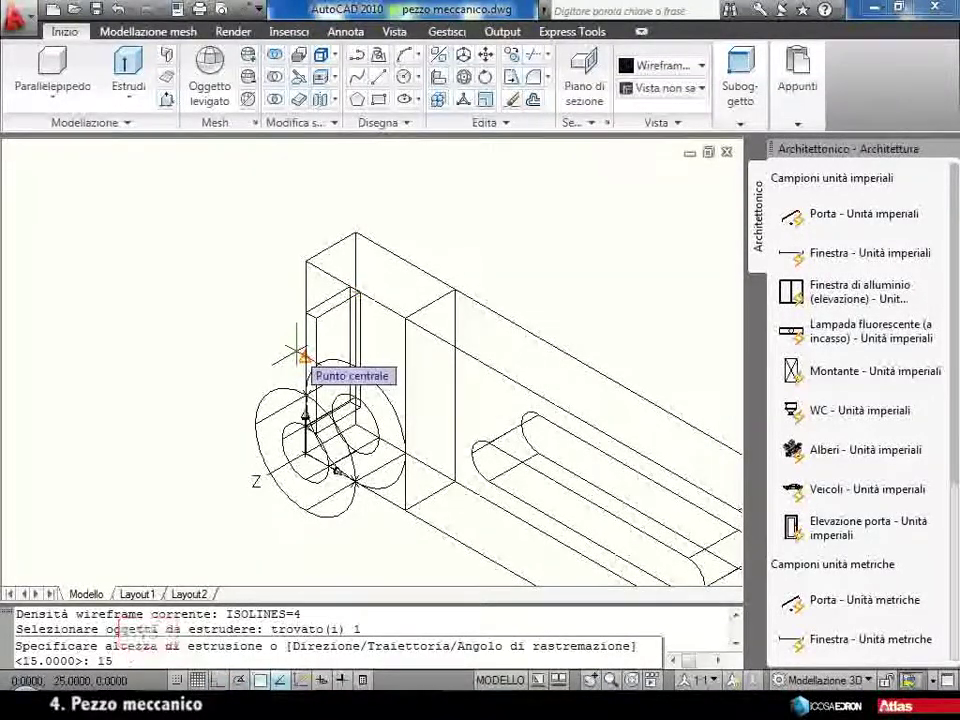
pyautogui.press('Return')
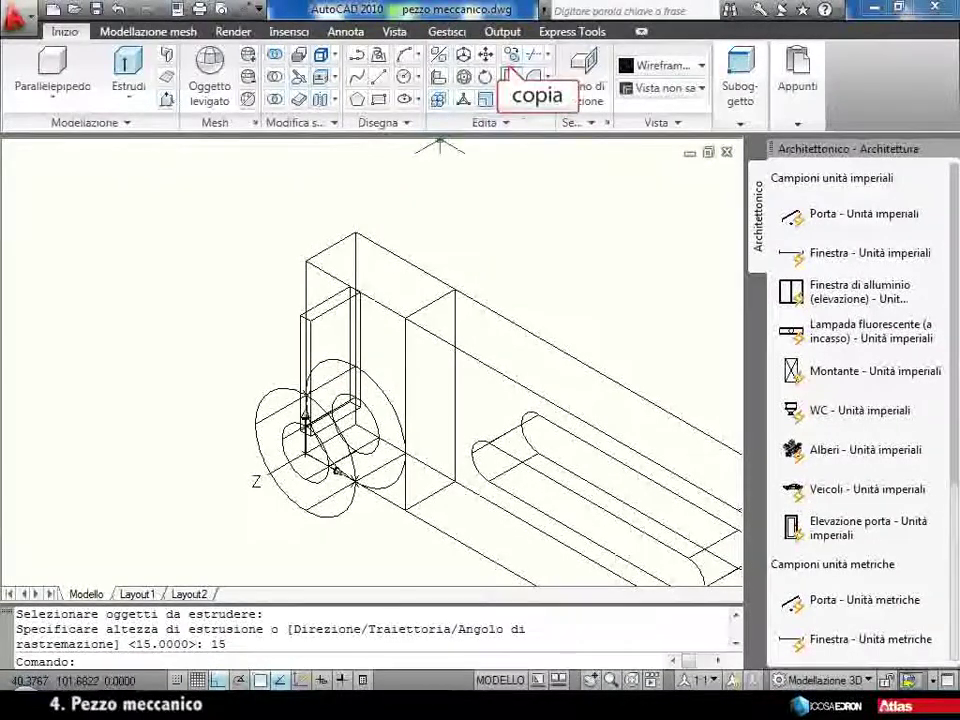
# Copy the slim rib solid to the upright tab's far edge
pyautogui.click(511, 57)
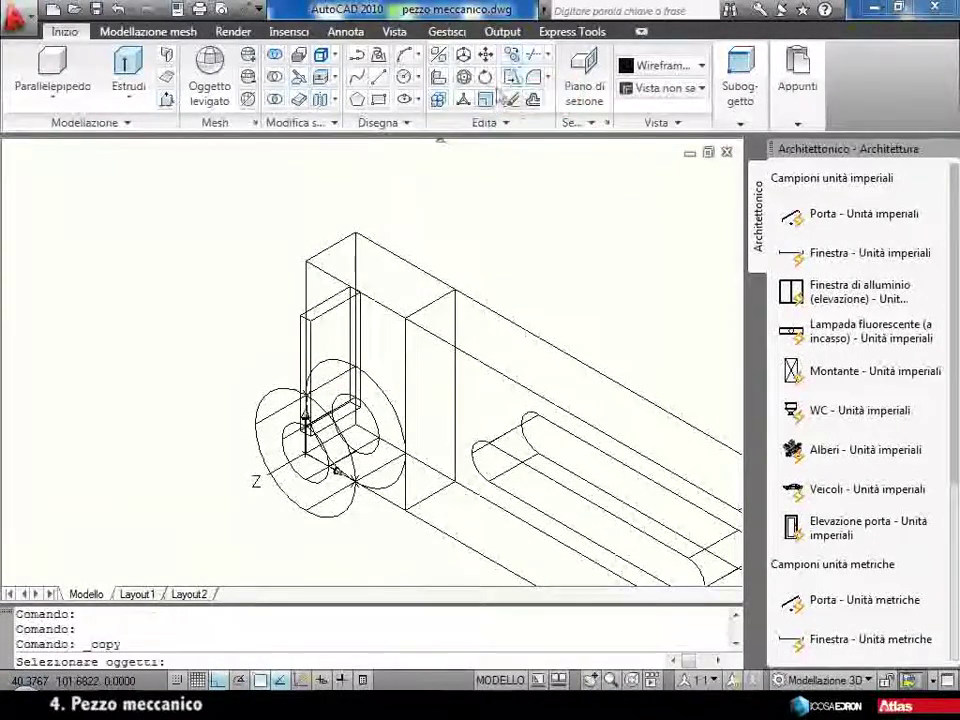
pyautogui.click(303, 318)
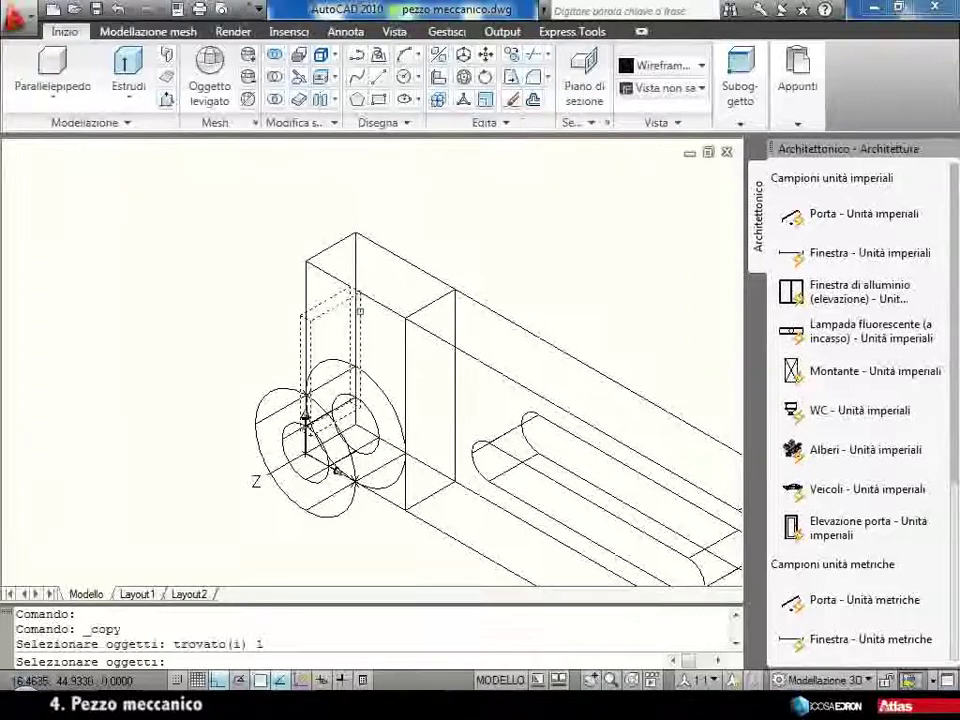
pyautogui.press('Return')
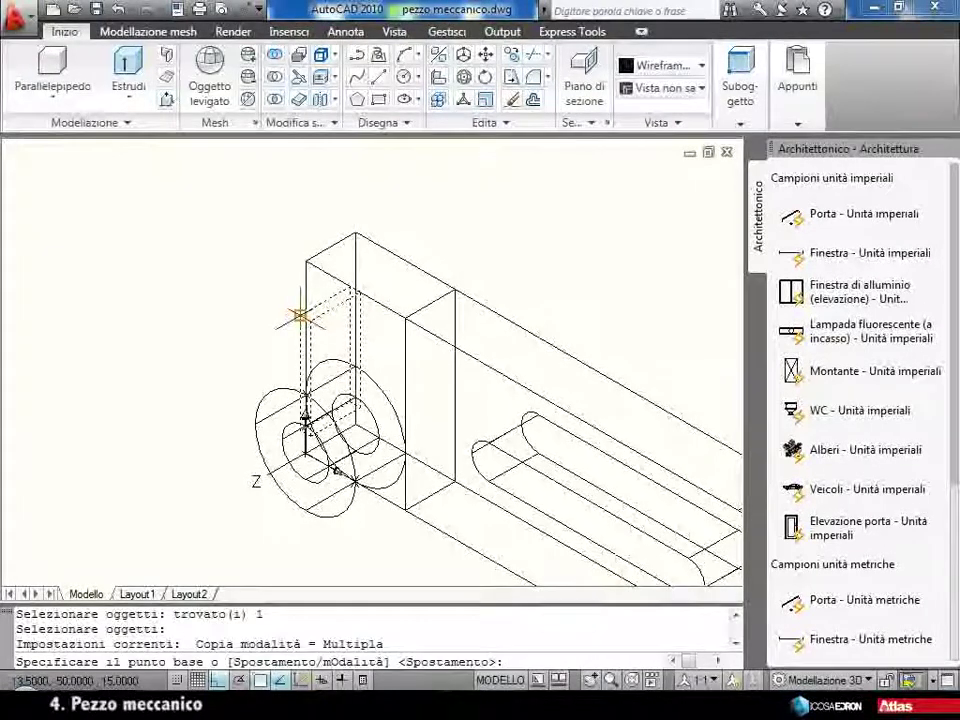
pyautogui.click(300, 318)
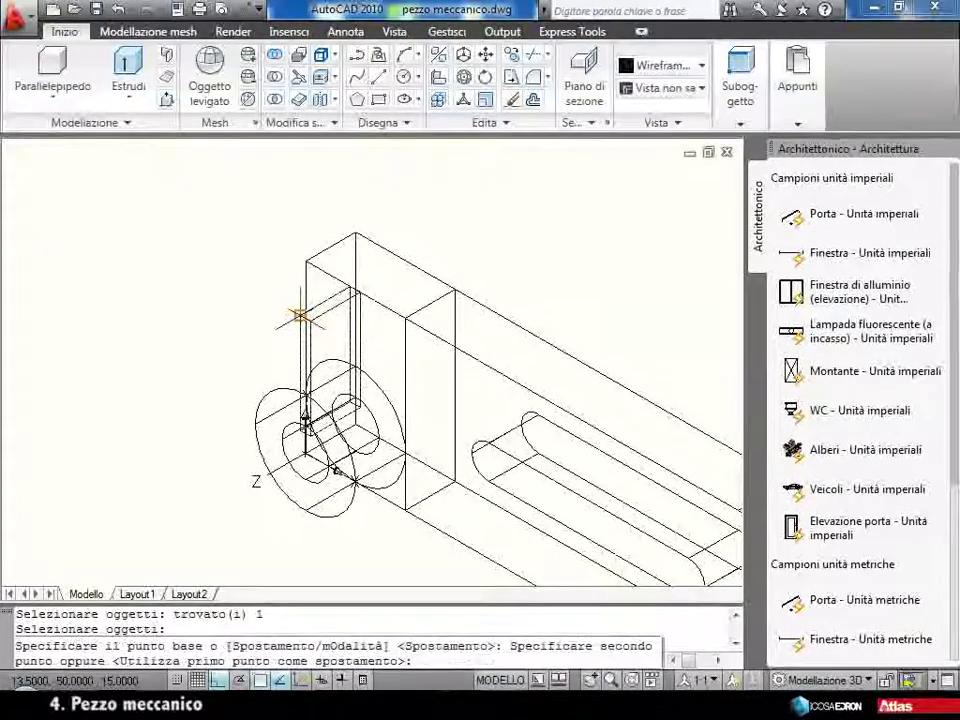
pyautogui.click(351, 288)
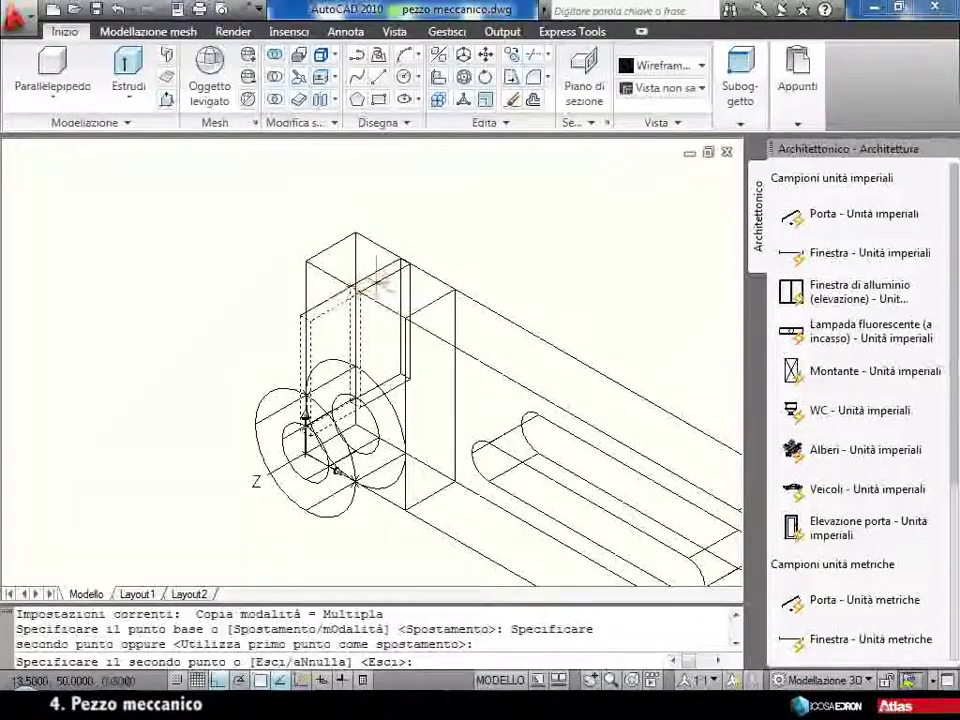
pyautogui.press('Return')
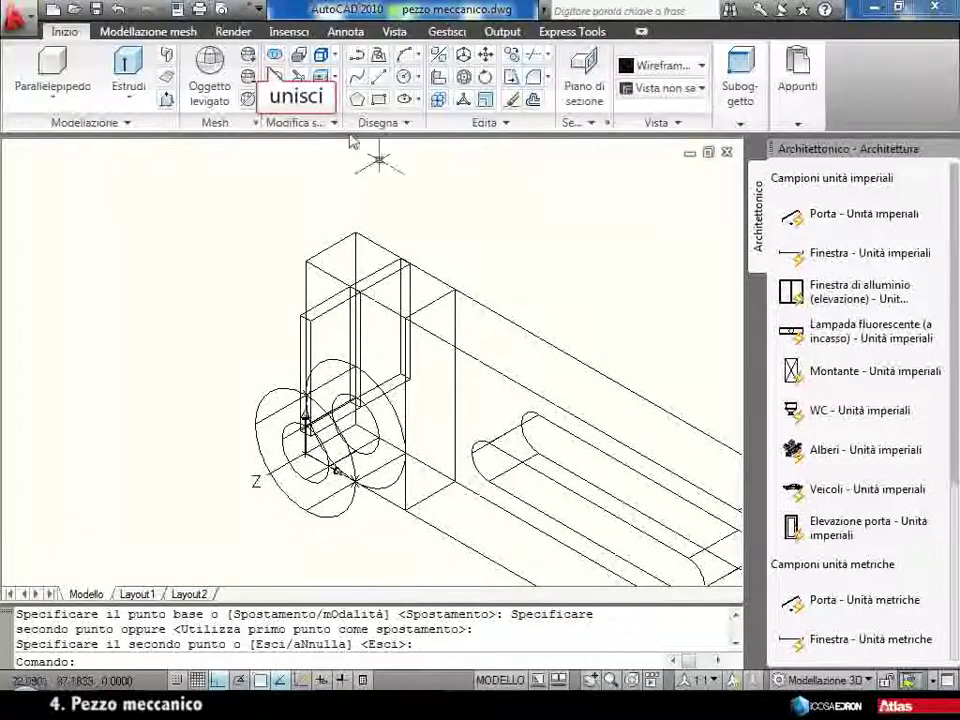
# Union the original and copied thin rib solids into one solid
pyautogui.click(274, 58)
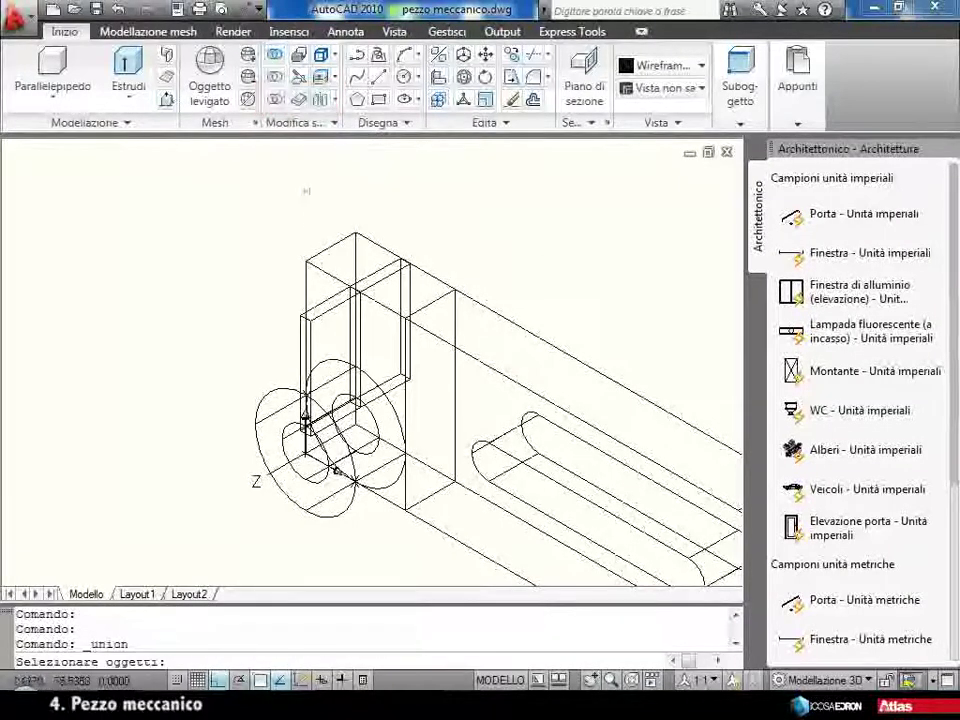
pyautogui.click(328, 298)
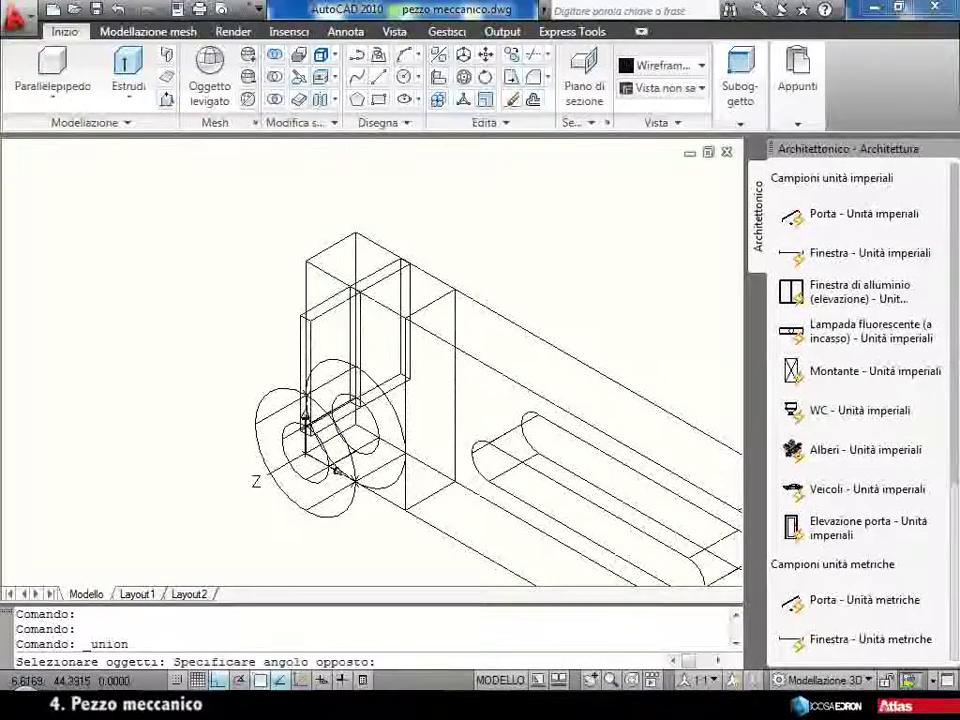
pyautogui.click(318, 306)
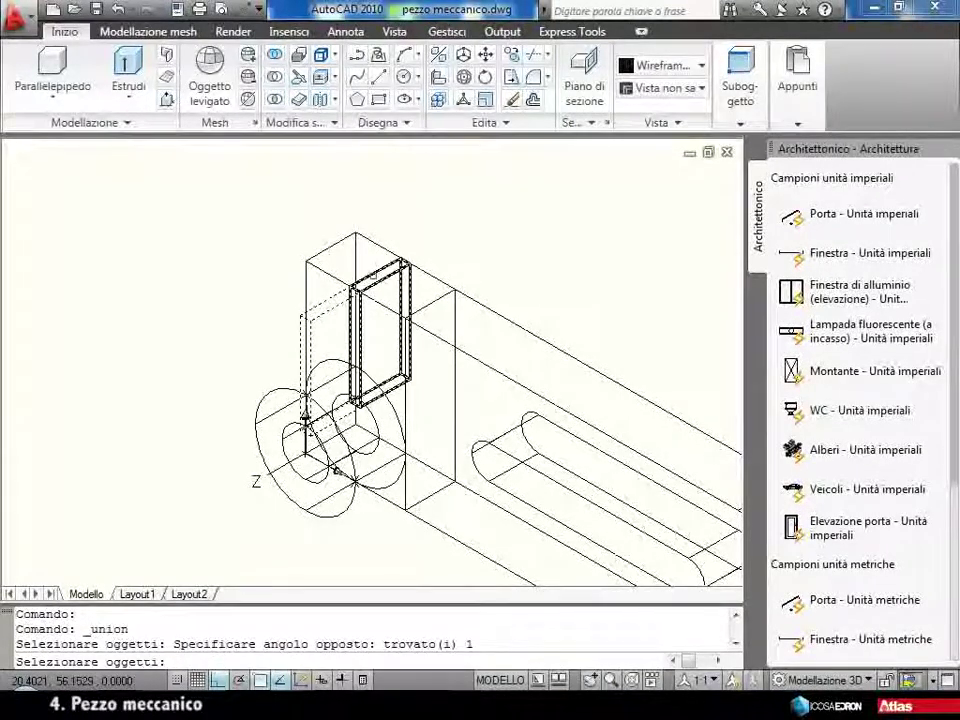
pyautogui.click(372, 276)
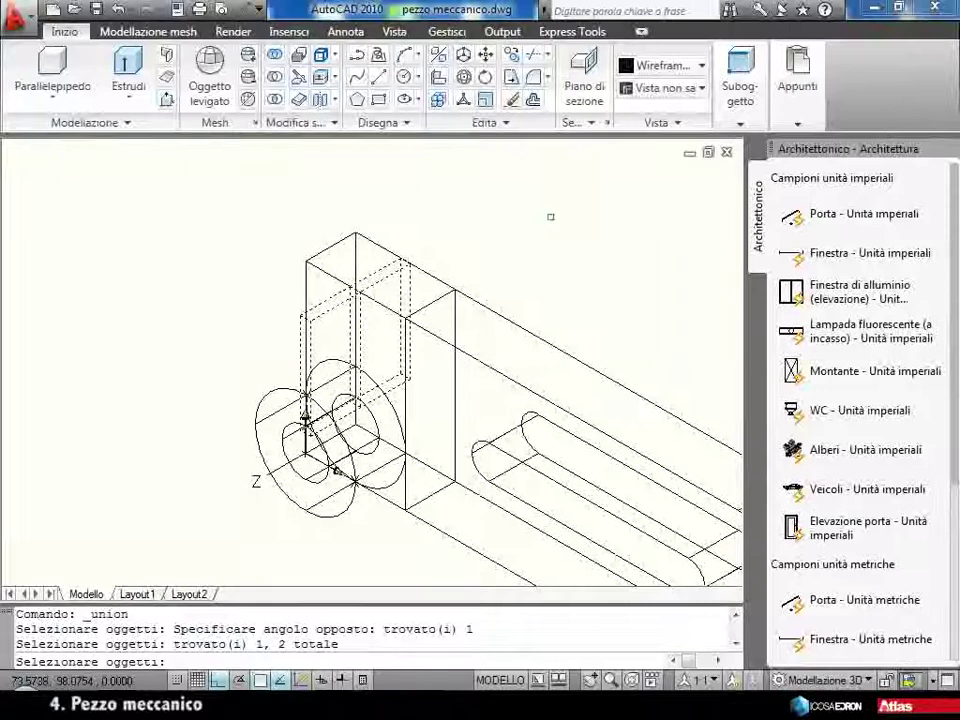
pyautogui.press('Return')
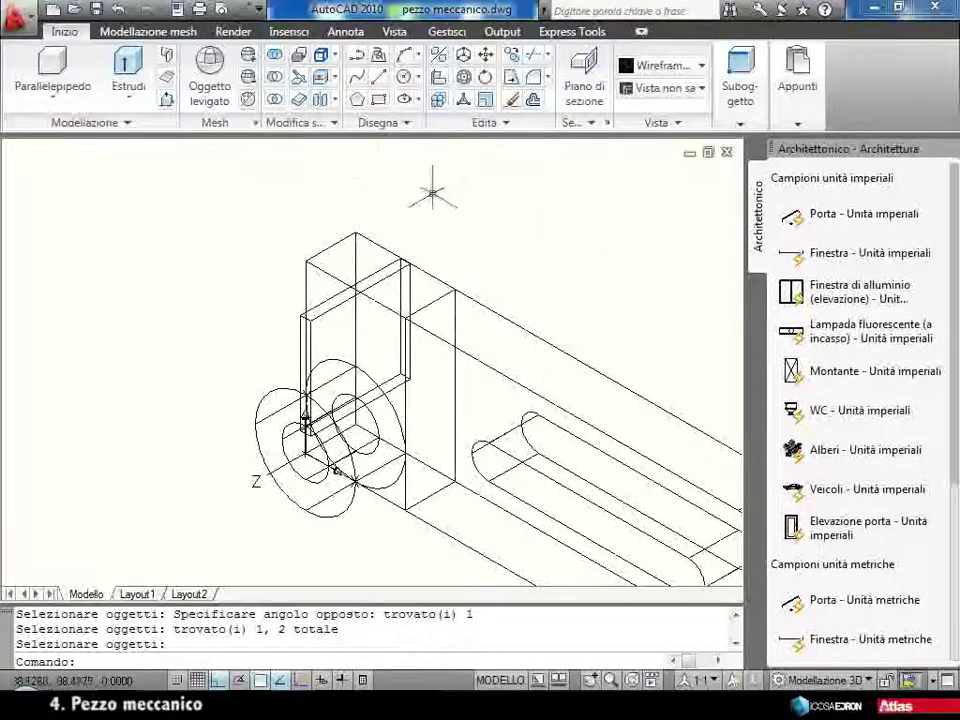
pyautogui.click(276, 80)
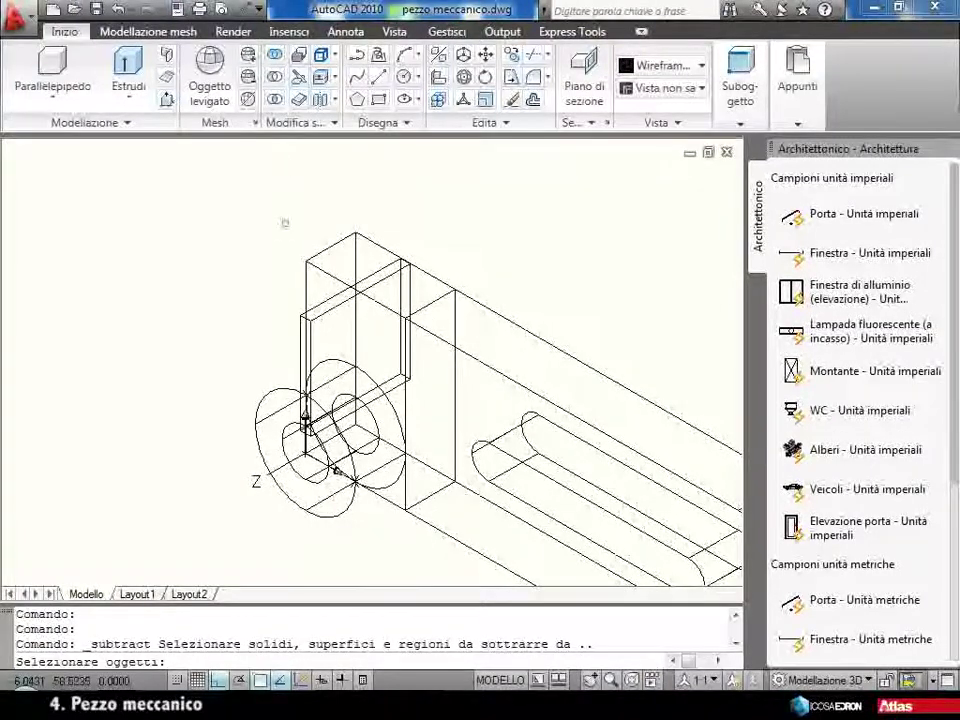
# Subtract the merged rib solid from the upright tab and boss, cutting the slot
pyautogui.click(305, 292)
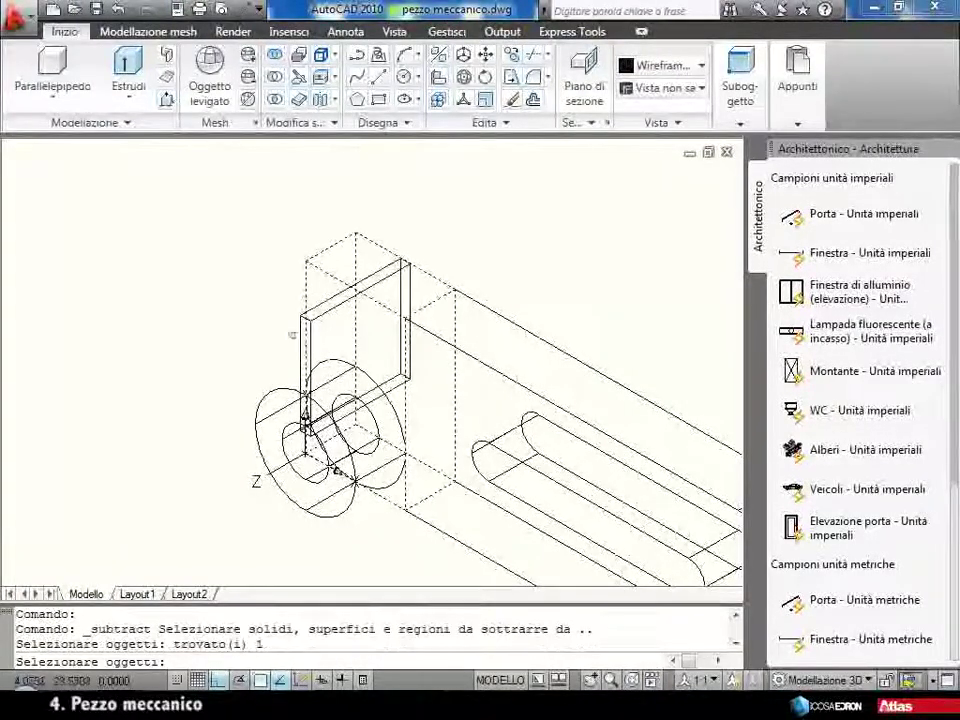
pyautogui.click(263, 399)
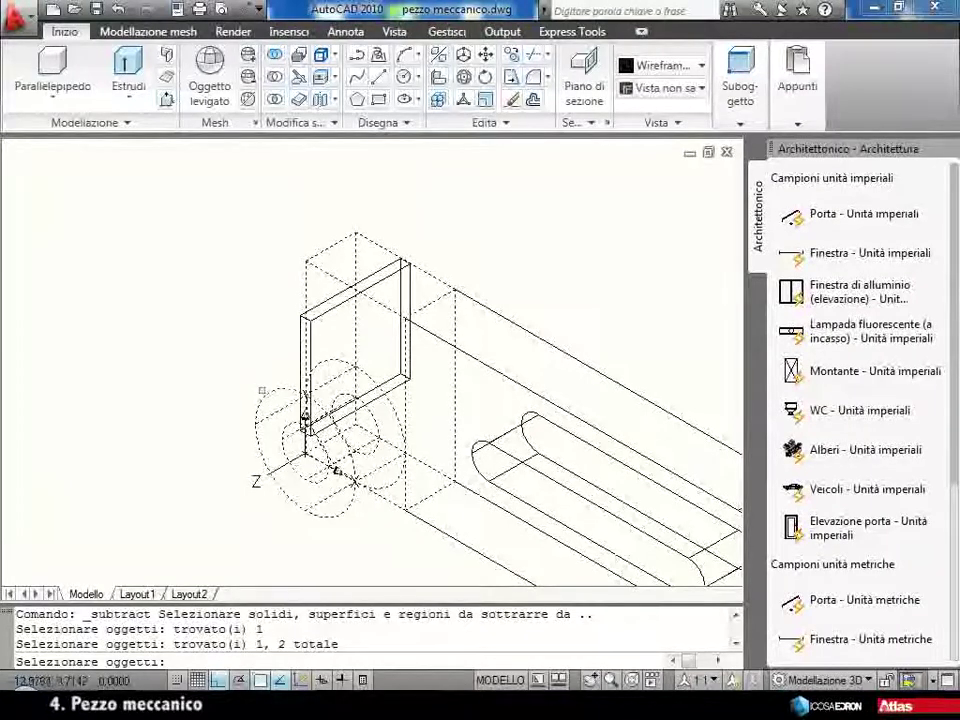
pyautogui.press('Return')
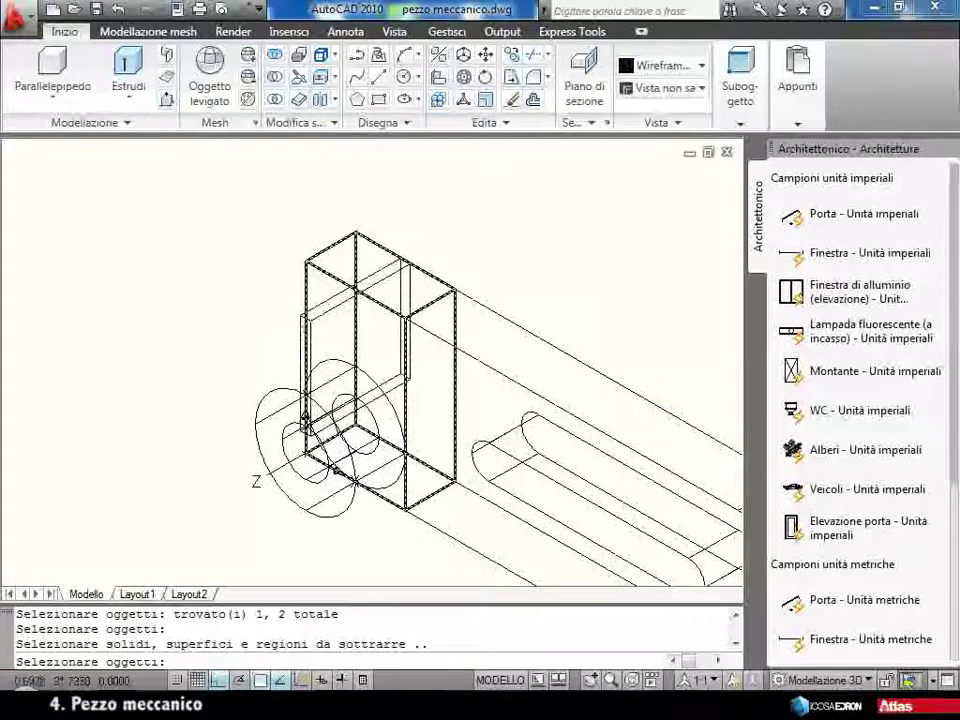
pyautogui.click(298, 329)
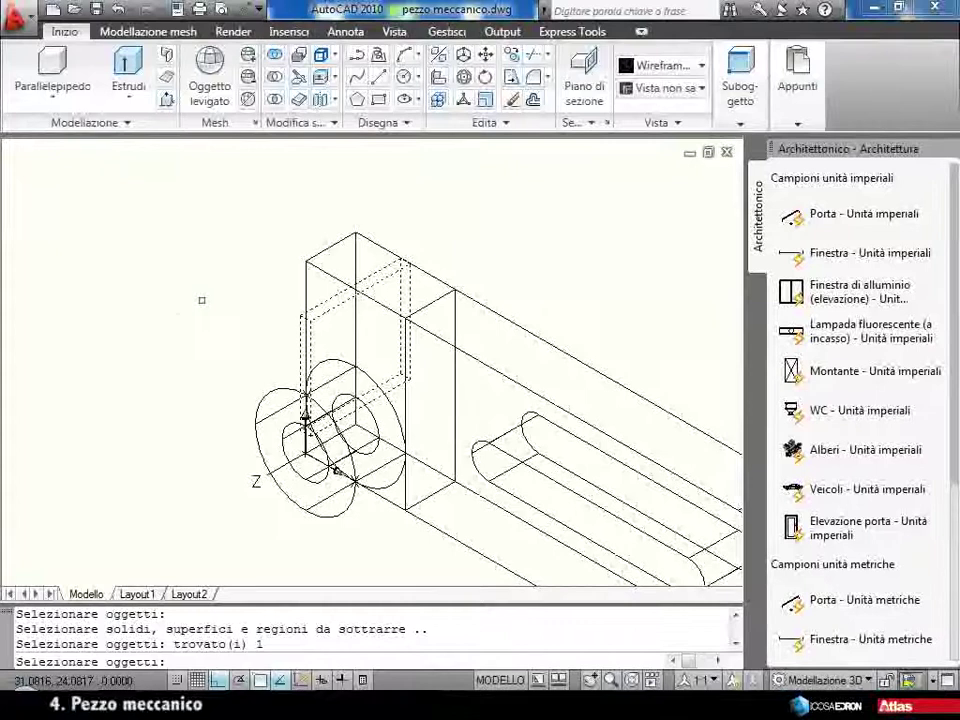
pyautogui.press('Return')
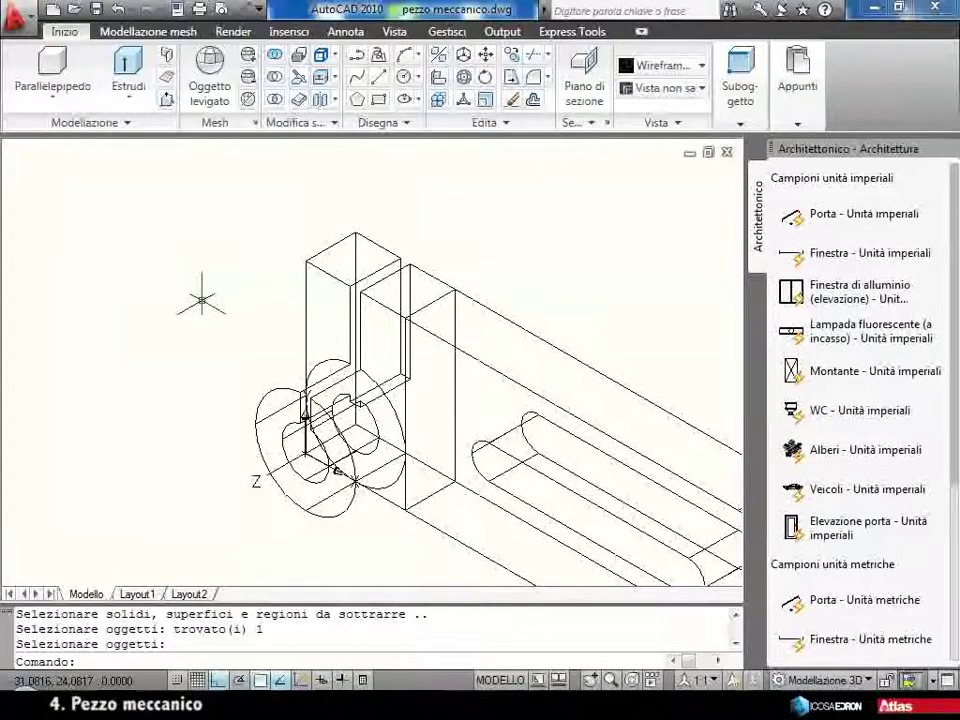
# Union the slotted tab-and-boss solid with the long slotted plate
pyautogui.click(274, 55)
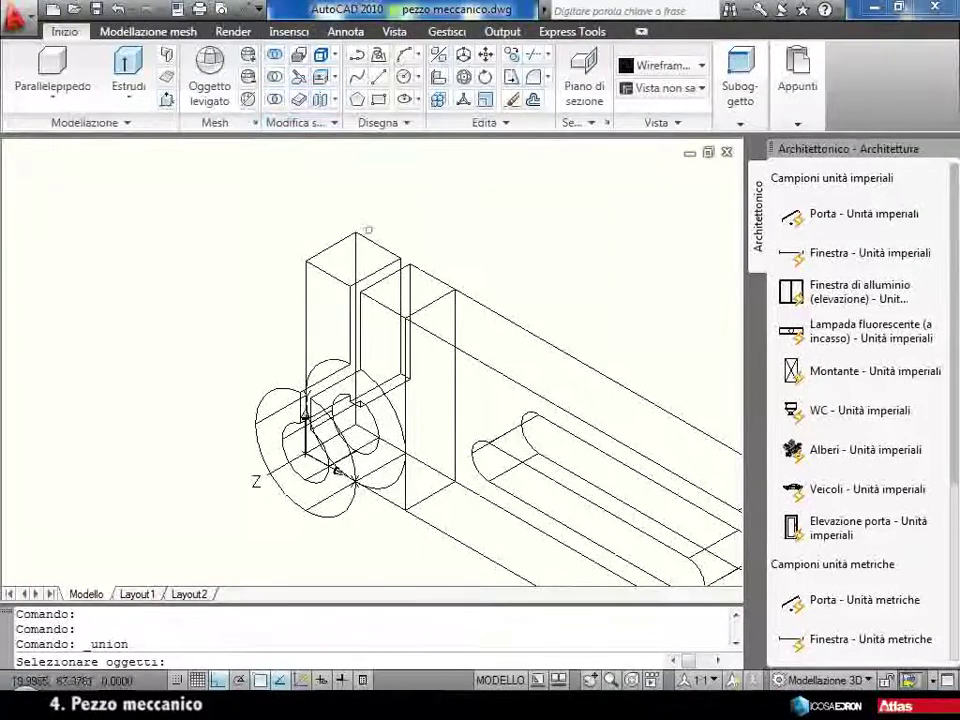
pyautogui.click(372, 236)
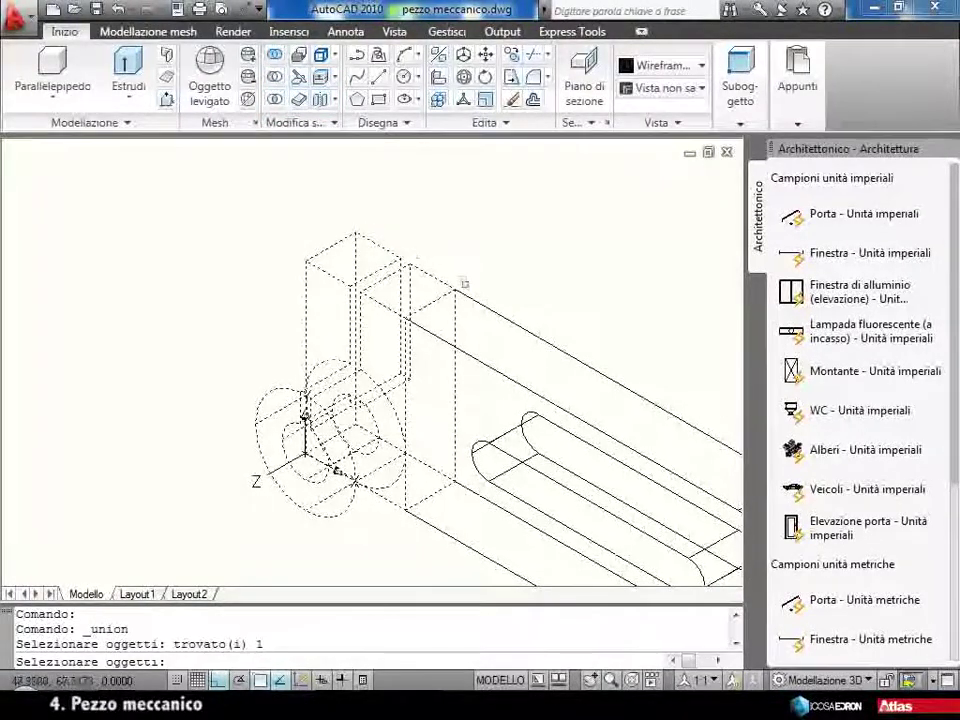
pyautogui.click(465, 292)
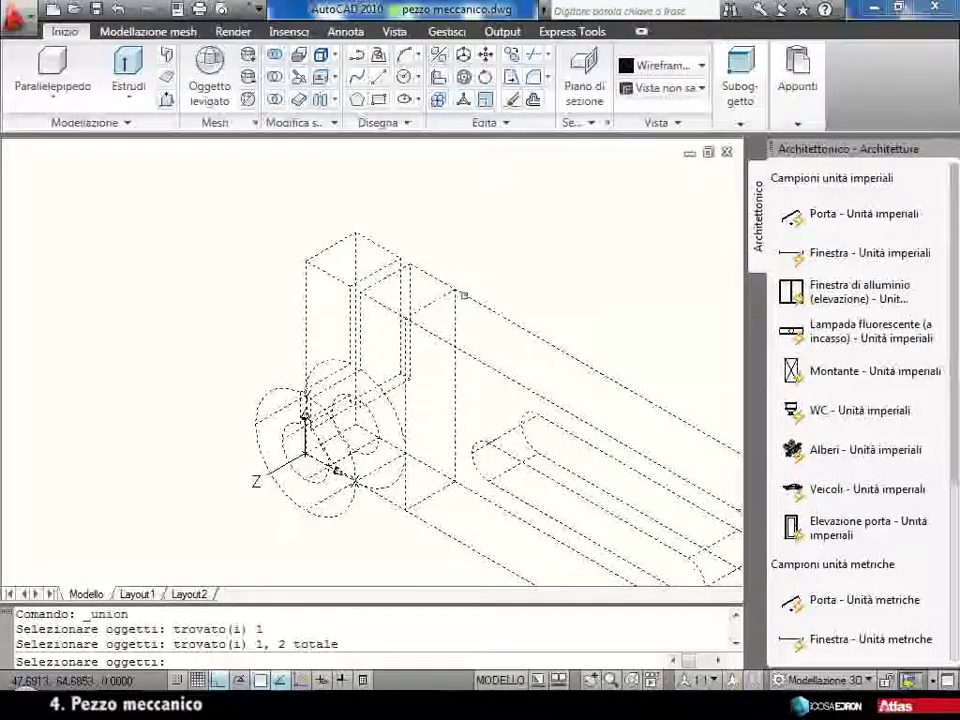
pyautogui.press('Return')
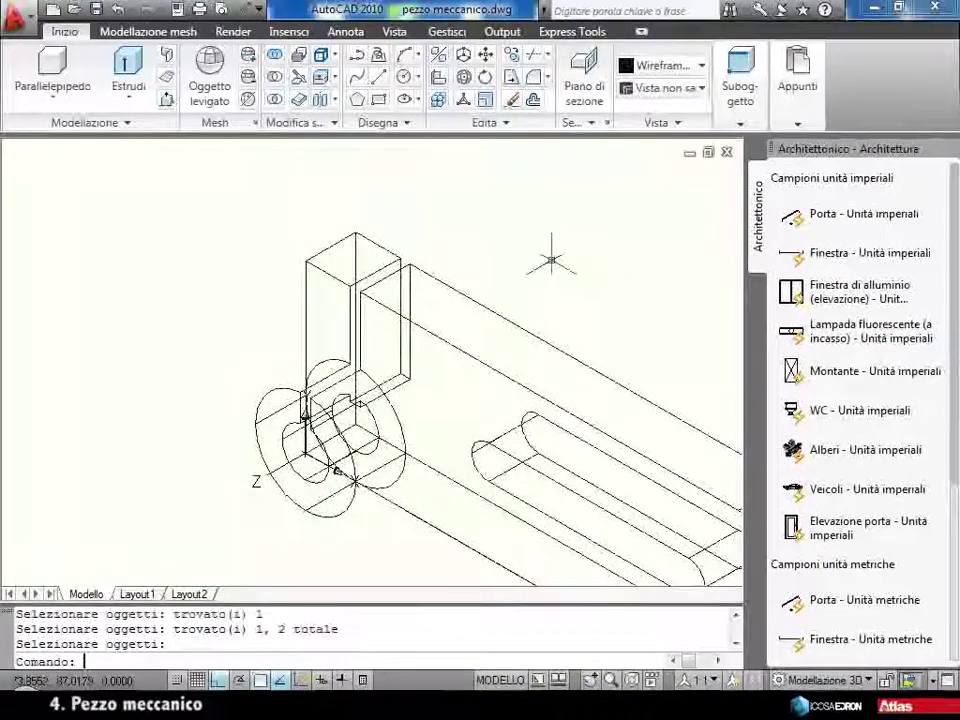
pyautogui.moveTo(466, 318)
pyautogui.mouseDown(button='middle')
pyautogui.moveTo(360, 242)
pyautogui.moveTo(342, 264)
pyautogui.mouseUp(button='middle')
pyautogui.scroll(-2, 345, 222)
pyautogui.scroll(-1, 358, 214)
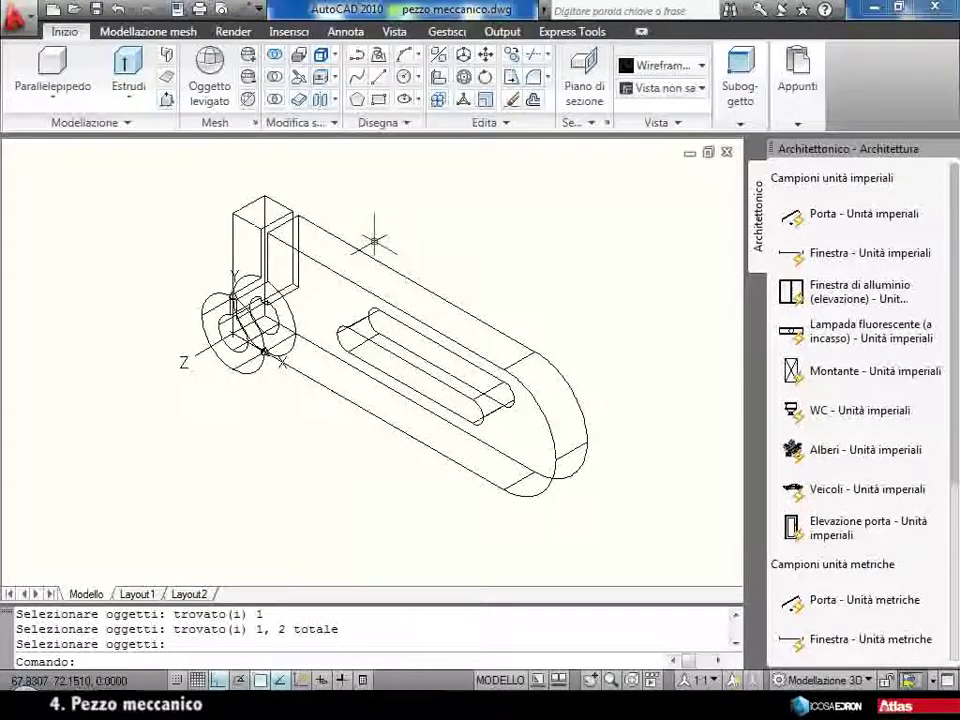
# Switch the visual style from Wireframe 2D to Concettuale to shade the part grey
pyautogui.click(233, 31)
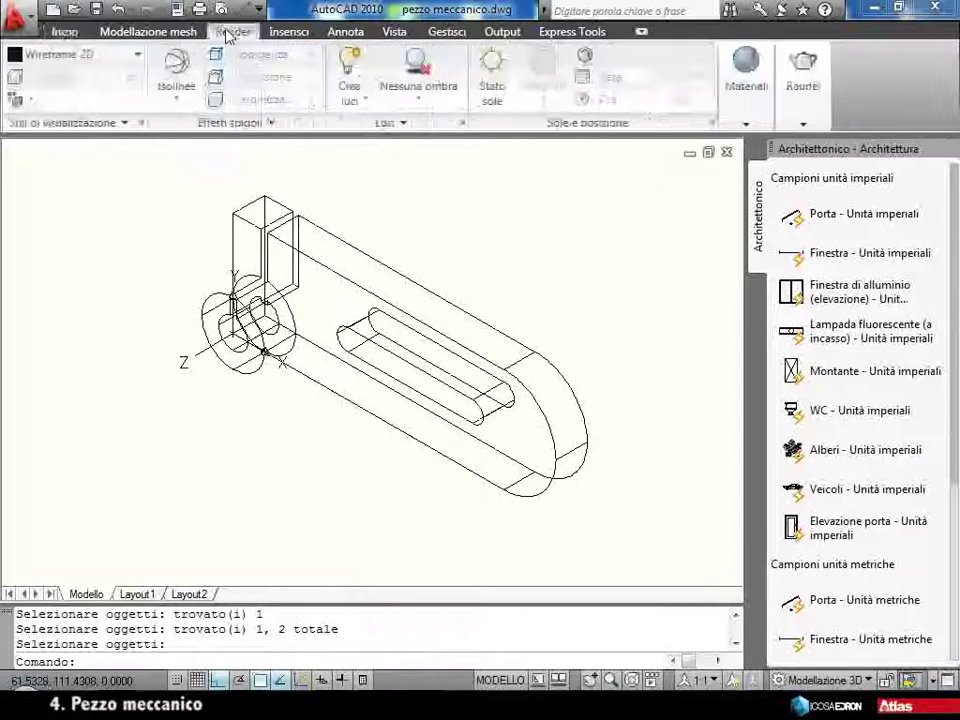
pyautogui.click(128, 55)
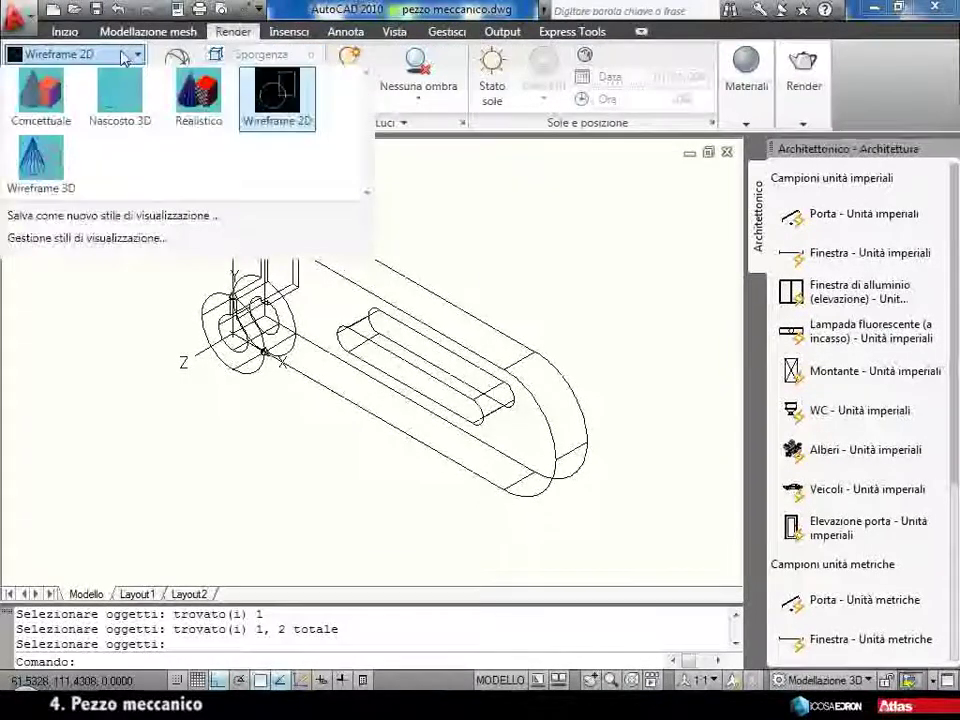
pyautogui.click(45, 95)
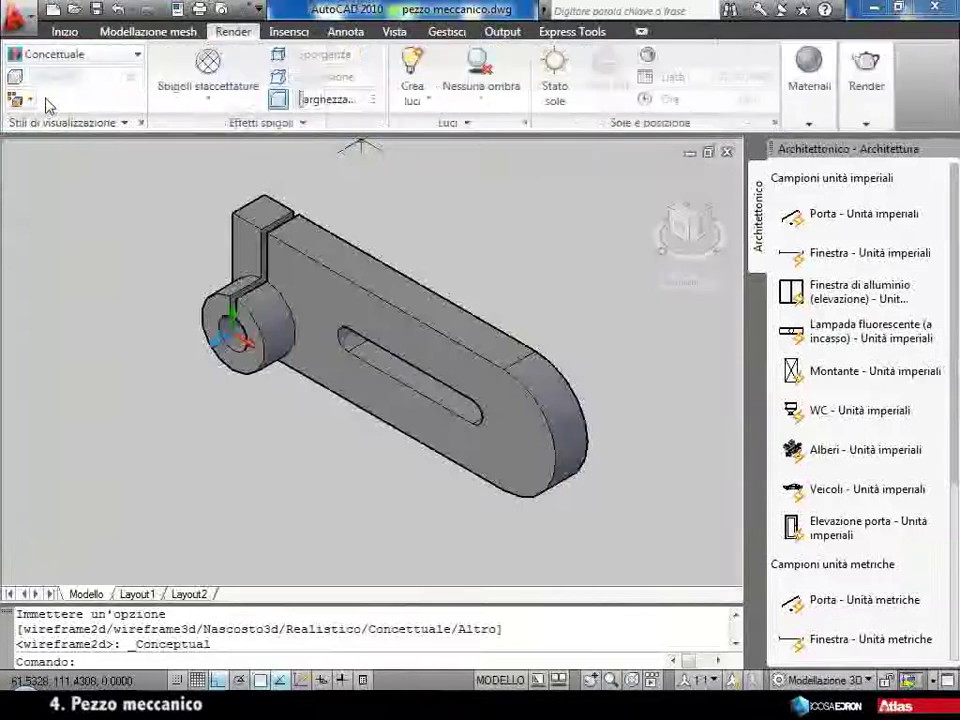